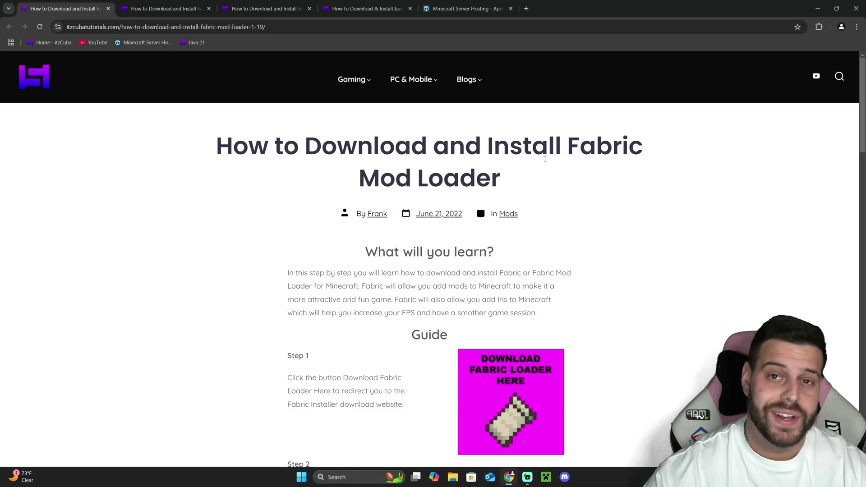
On the Fabric site, download the Fabric installer, fabric-installer-1.0.1.jar.
scroll(564, 164, "down", 15)
scroll(623, 148, "down", 8)
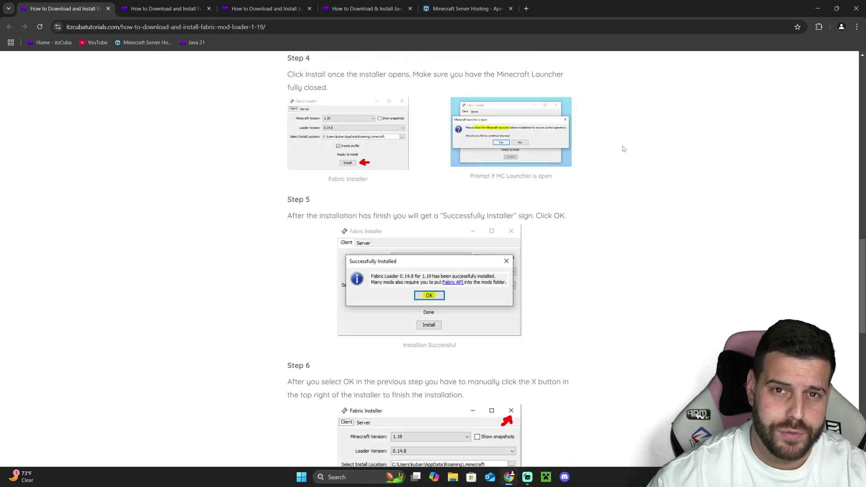
scroll(618, 158, "up", 10)
scroll(602, 174, "up", 10)
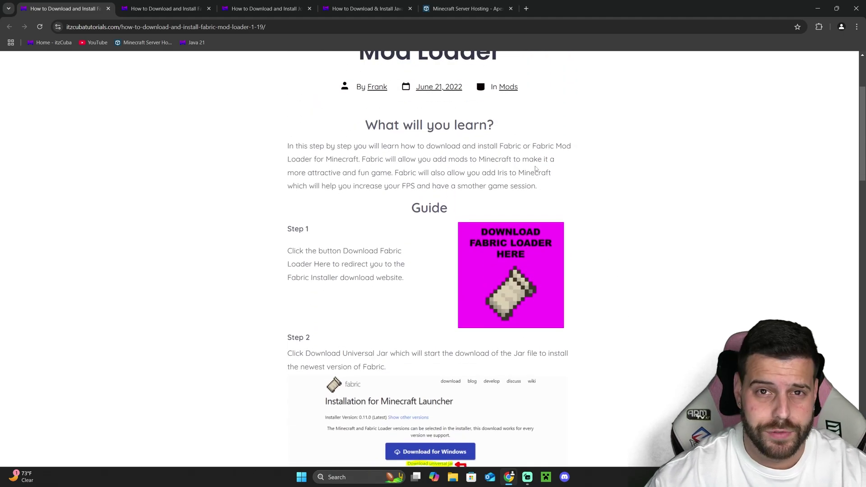
scroll(536, 168, "up", 2)
scroll(382, 209, "down", 2)
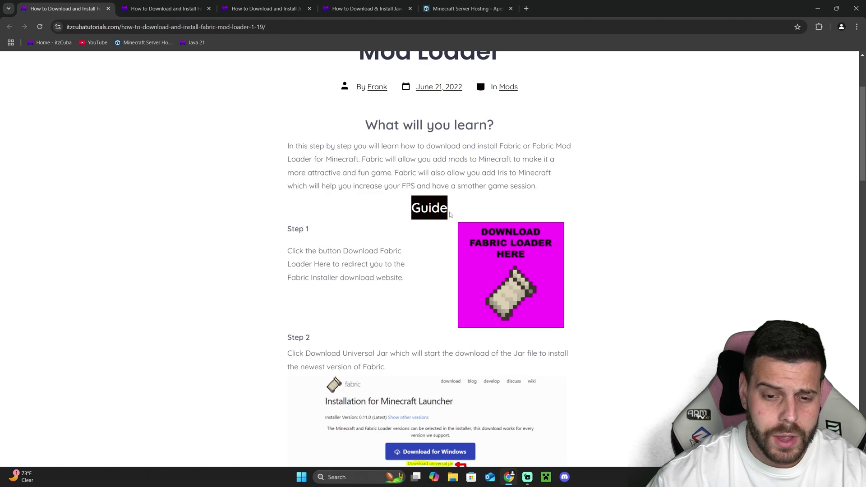
left_click(517, 258)
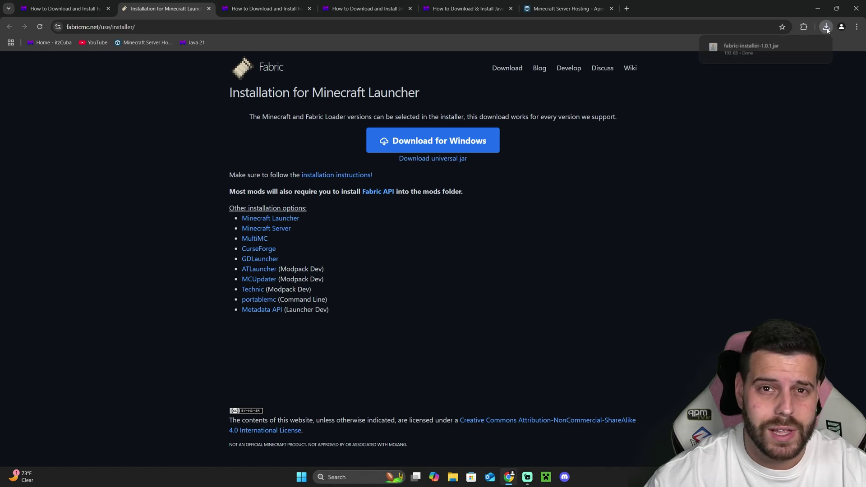
Shrink Chrome and drag fabric-installer-1.0.1.jar from recent downloads onto the desktop.
left_click_drag(706, 2, 339, 184)
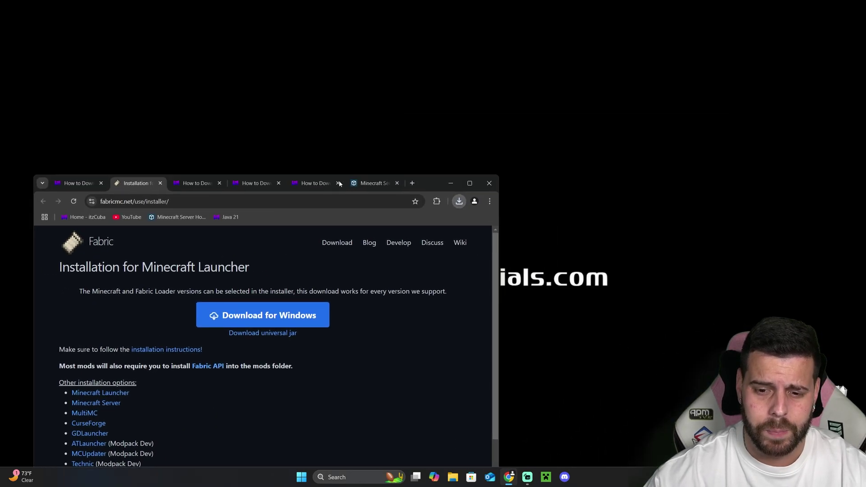
left_click(459, 201)
left_click_drag(367, 238, 517, 152)
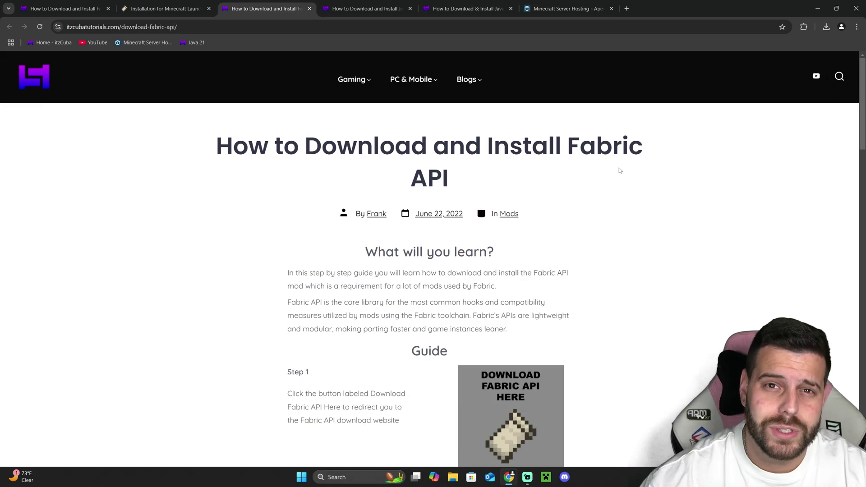
left_click_drag(619, 171, 586, 145)
left_click(664, 175)
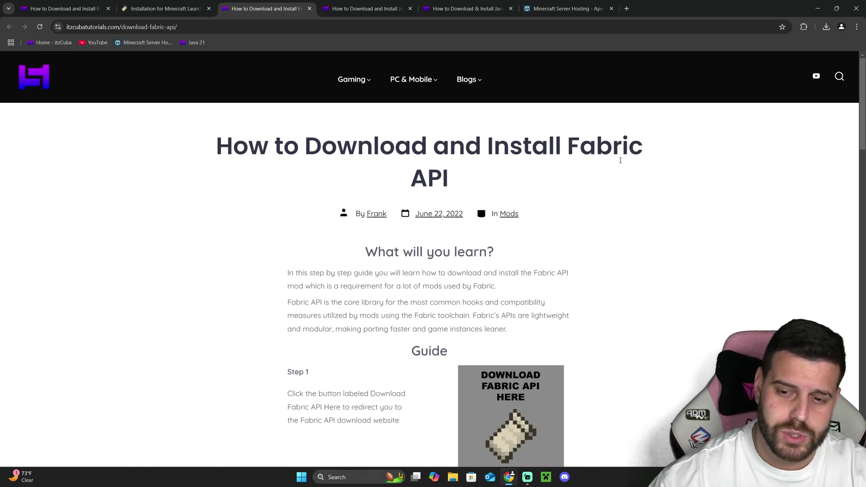
From the Fabric API guide, go to the Fabric API files page on CurseForge.
left_click_drag(564, 147, 631, 149)
left_click(599, 180)
scroll(595, 180, "down", 3)
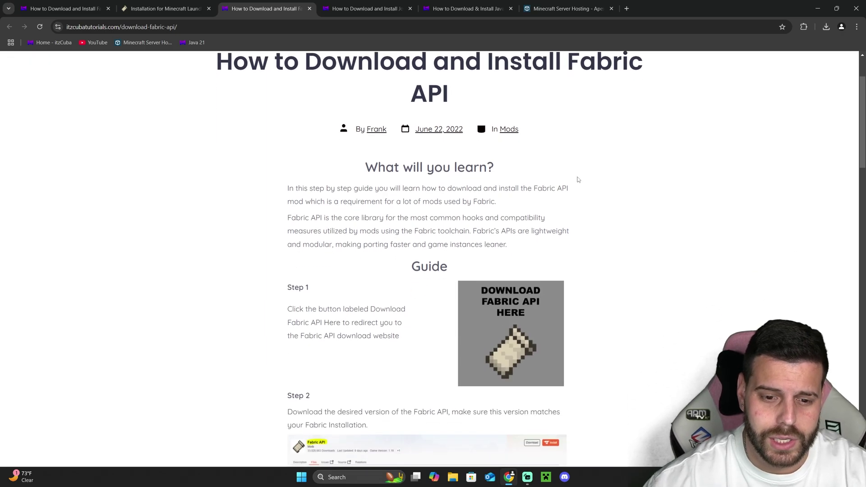
scroll(592, 184, "down", 2)
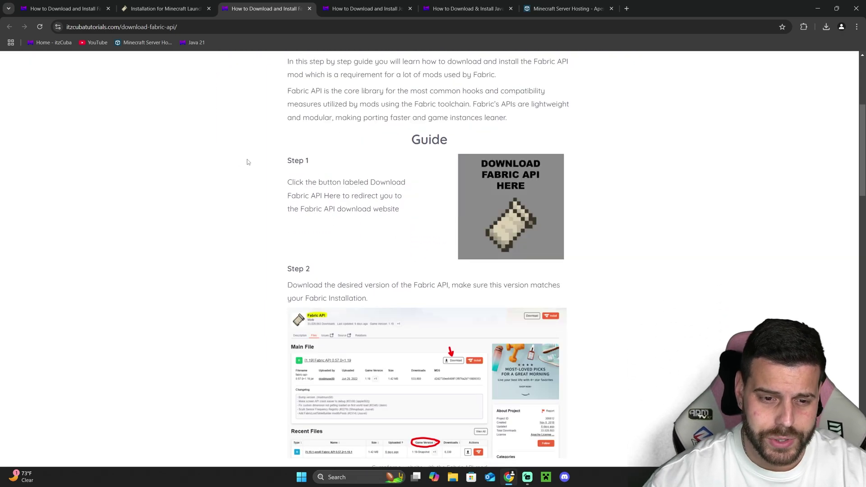
left_click(516, 180)
Download the Fabric API 0.112.0+1.21.4 file for Minecraft 1.21.4.
scroll(489, 144, "down", 3)
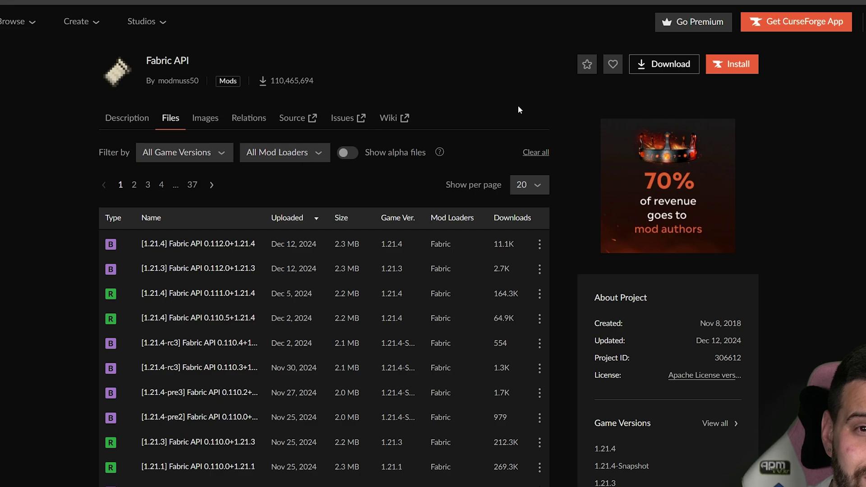
scroll(553, 53, "down", 1)
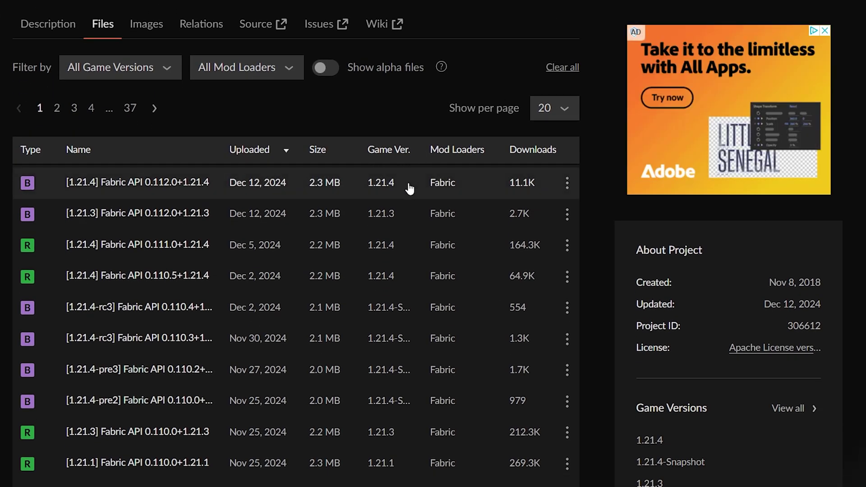
left_click(566, 182)
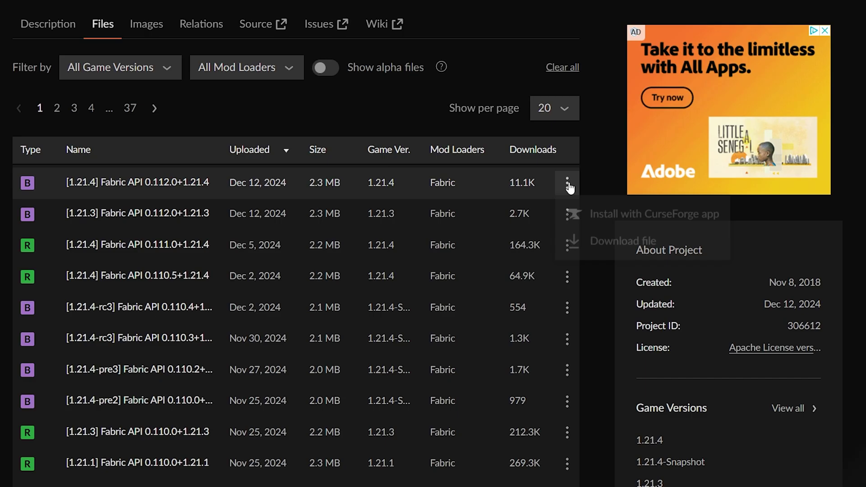
left_click(610, 245)
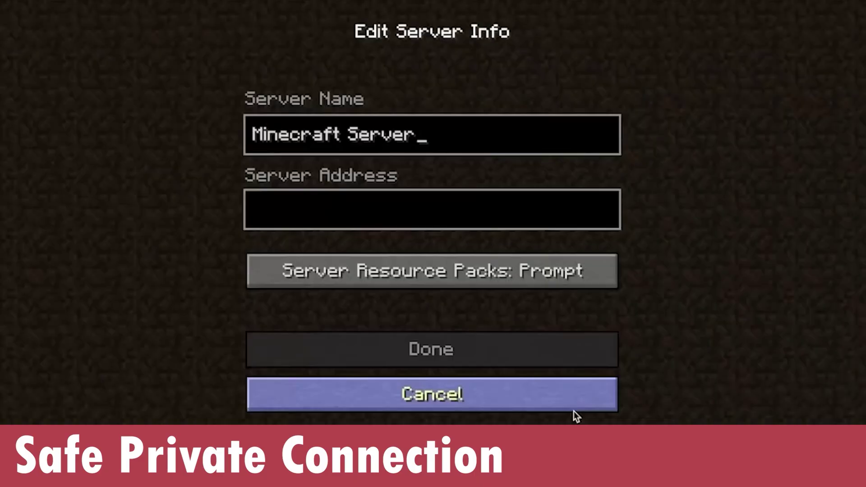
left_click(508, 221)
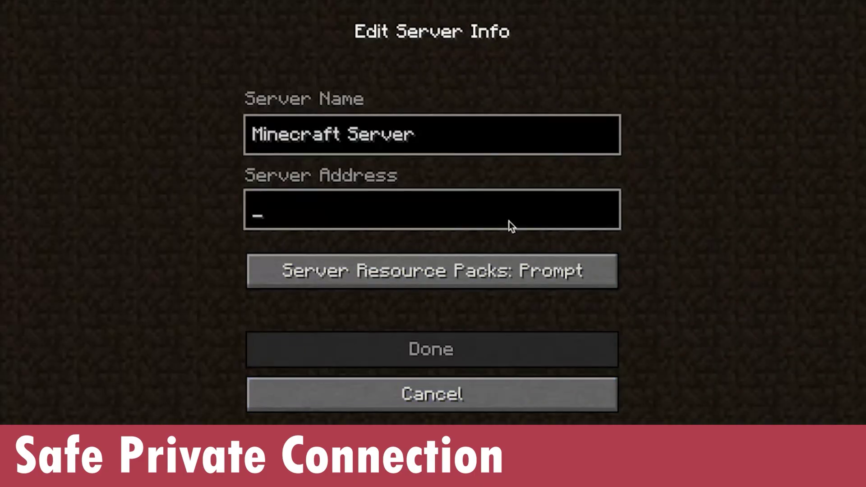
type("192.99.38.198:26046")
left_click(485, 348)
double_click(542, 82)
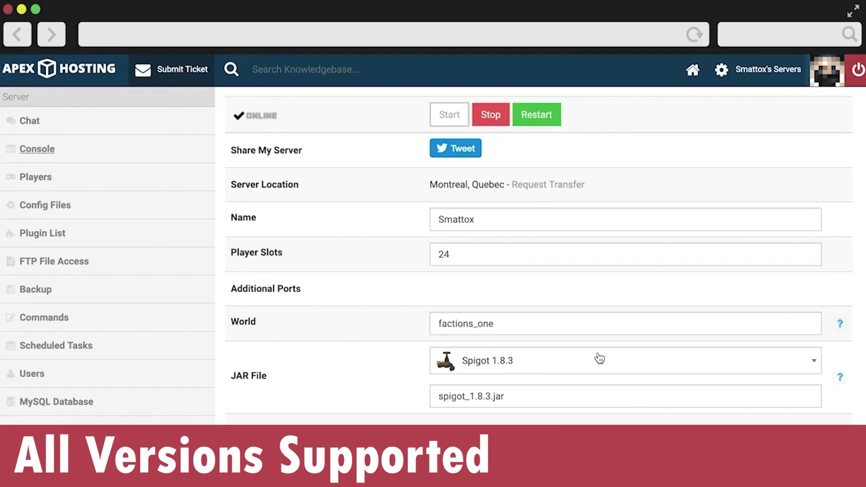
left_click(599, 358)
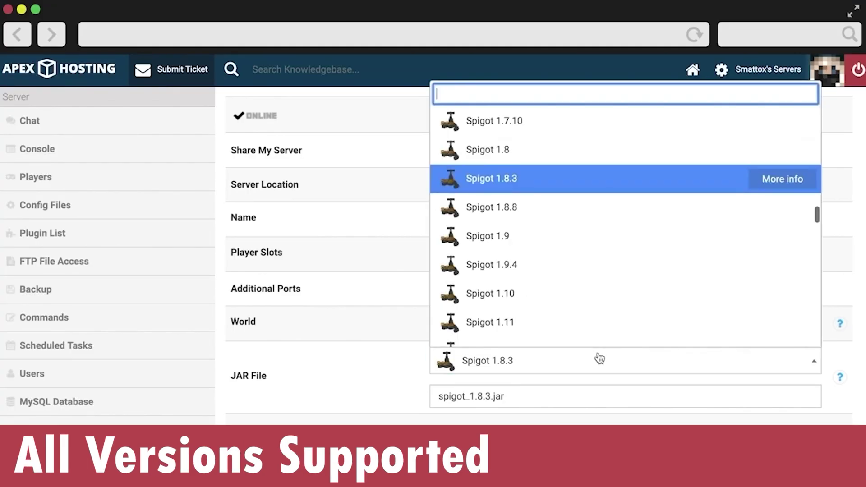
left_click(587, 217)
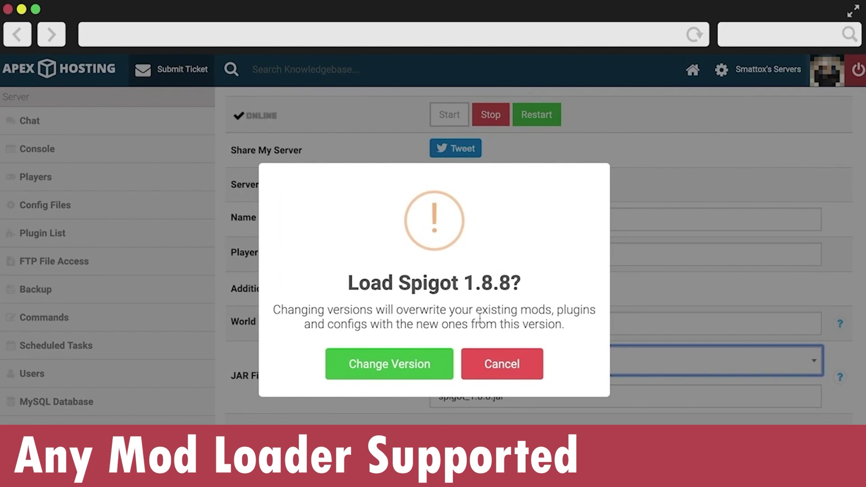
left_click(417, 364)
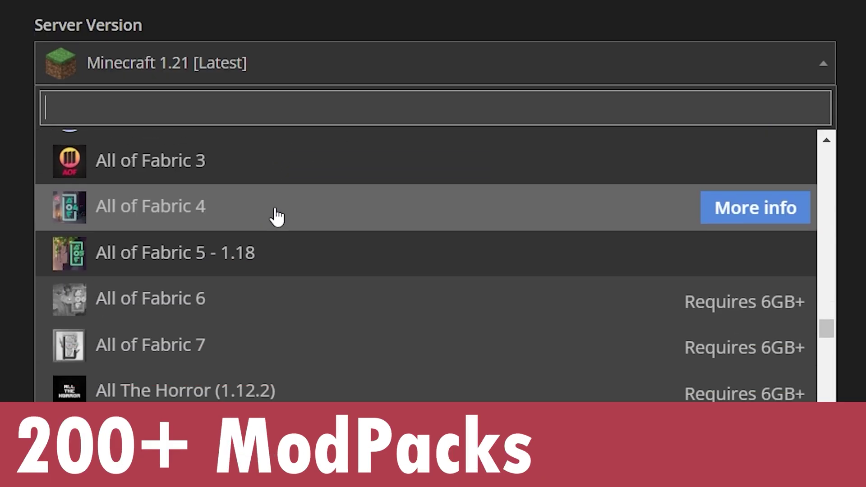
scroll(329, 209, "down", 15)
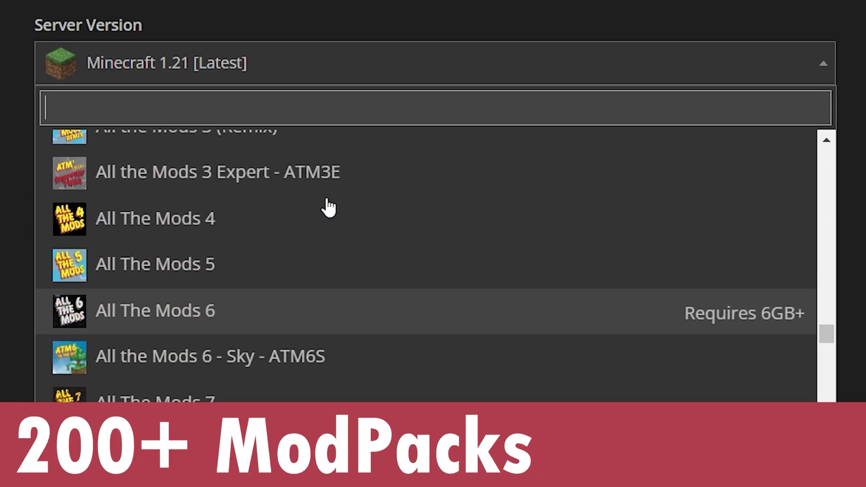
scroll(329, 207, "down", 7)
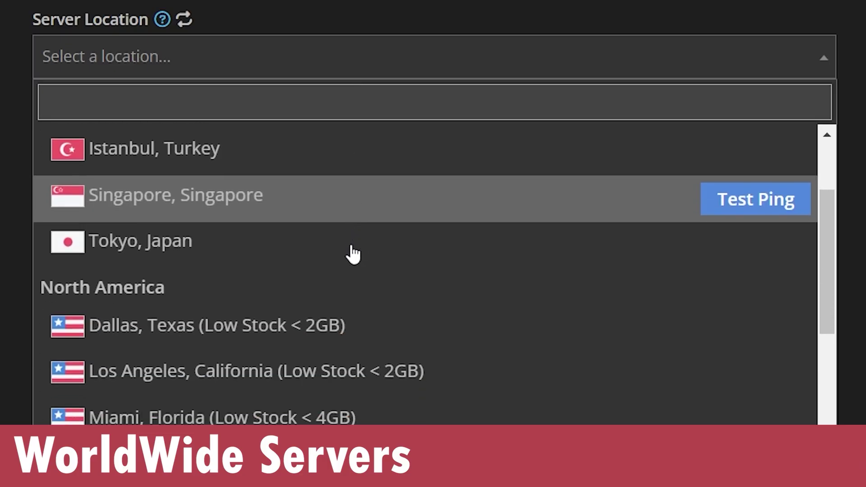
scroll(359, 244, "down", 9)
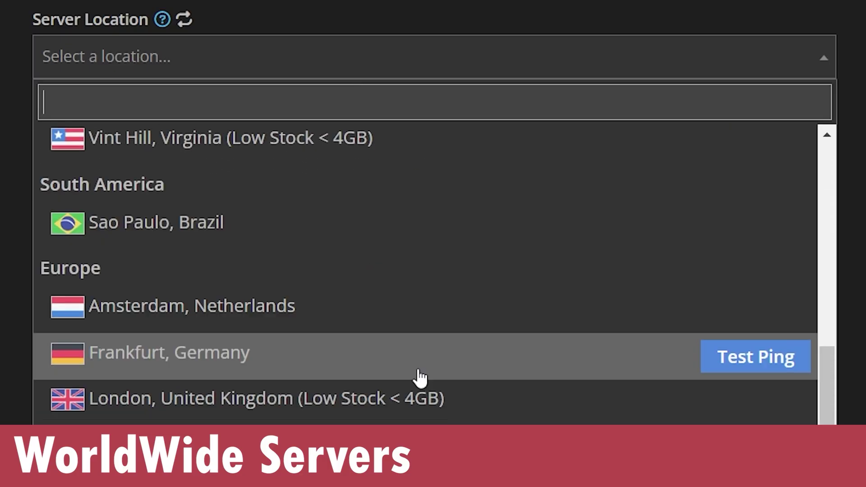
scroll(424, 374, "up", 5)
scroll(428, 371, "up", 6)
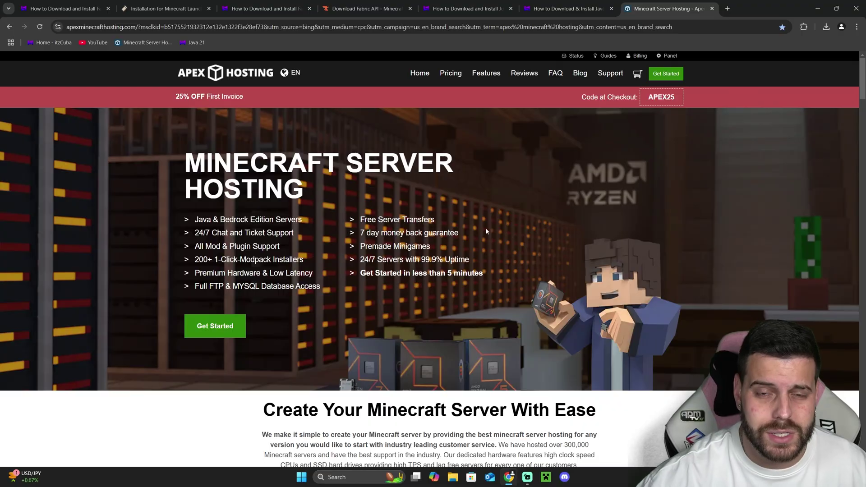
scroll(467, 207, "down", 2)
scroll(494, 214, "up", 2)
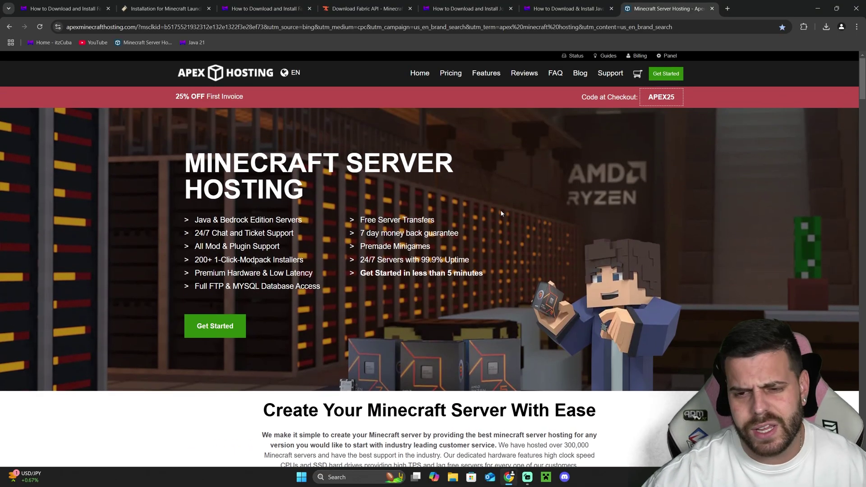
scroll(519, 214, "down", 1)
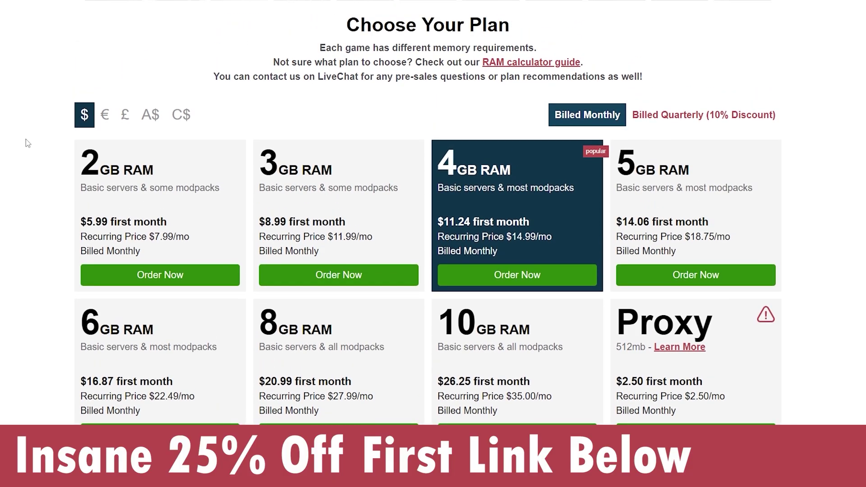
scroll(20, 74, "down", 1)
scroll(37, 77, "up", 1)
scroll(29, 140, "up", 1)
scroll(29, 139, "down", 1)
scroll(54, 147, "up", 1)
scroll(29, 142, "down", 1)
scroll(424, 212, "up", 1)
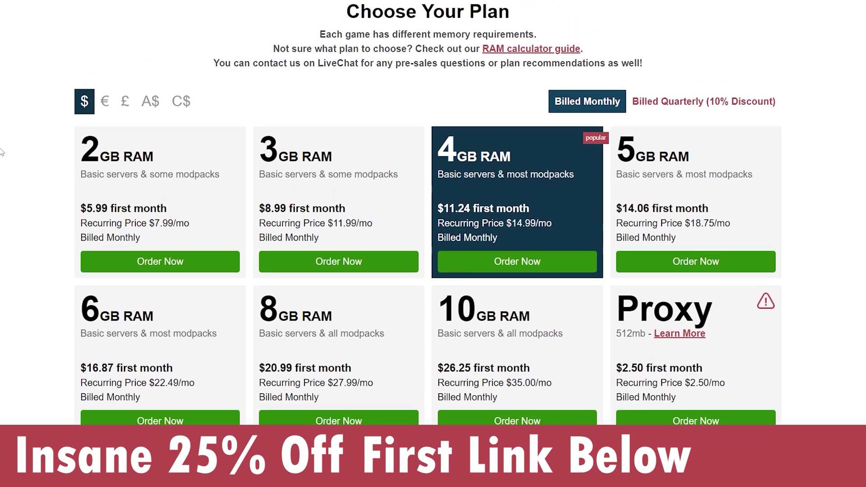
scroll(423, 212, "down", 1)
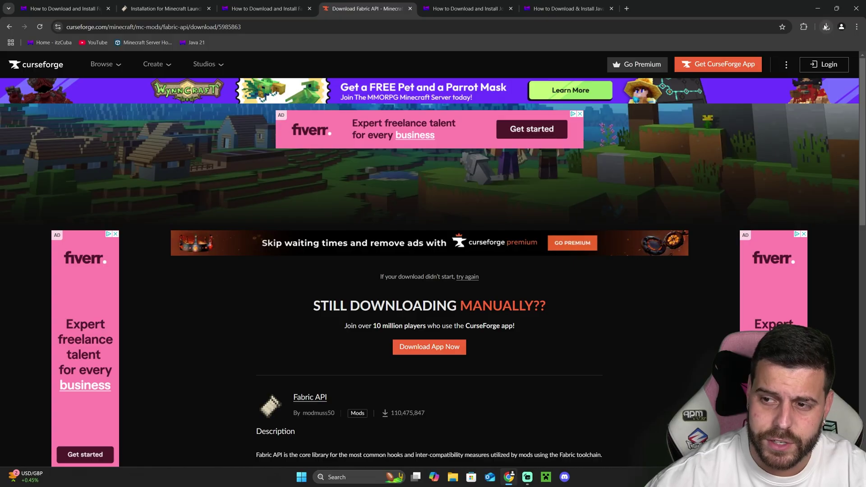
Drag the downloaded Fabric API jar from Chrome's recent downloads onto the desktop.
left_click(826, 27)
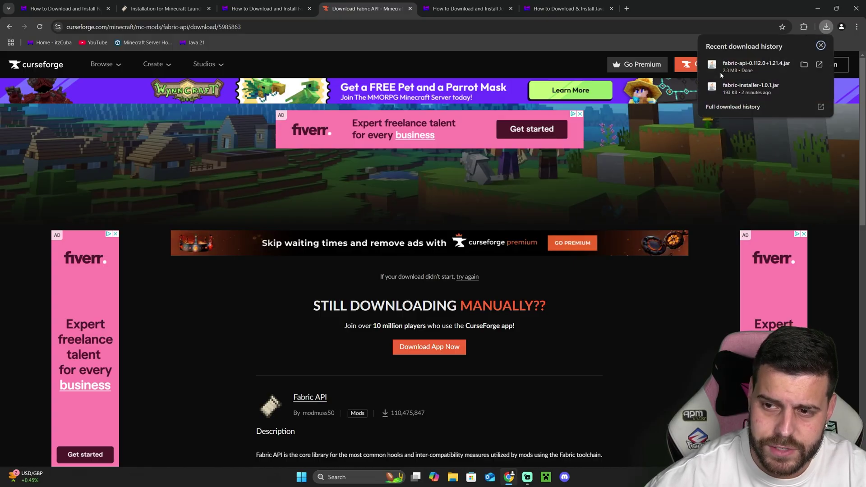
left_click_drag(731, 5, 484, 207)
left_click(518, 228)
left_click_drag(435, 260, 471, 149)
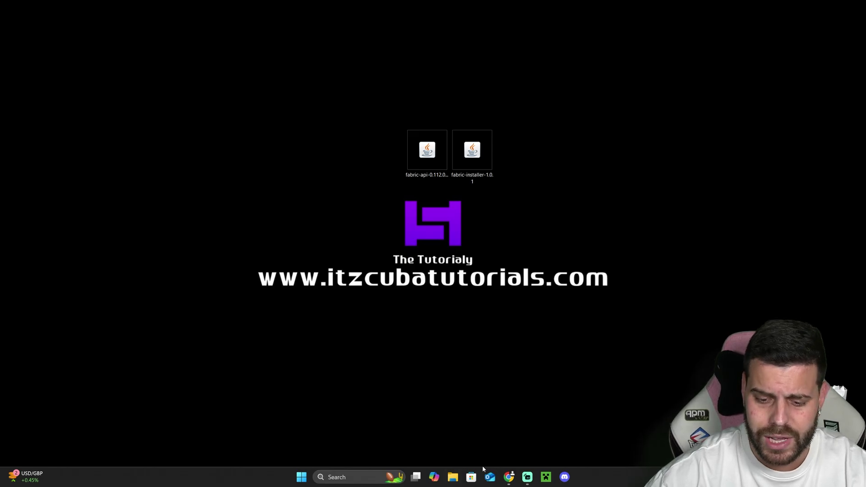
Restore and maximize Chrome, then bring up the JourneyMap installation guide.
left_click(507, 479)
left_click(529, 209)
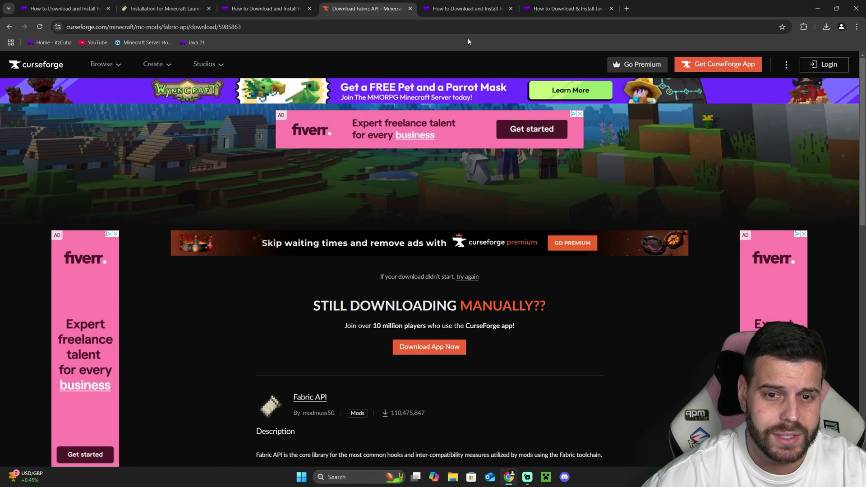
left_click(444, 6)
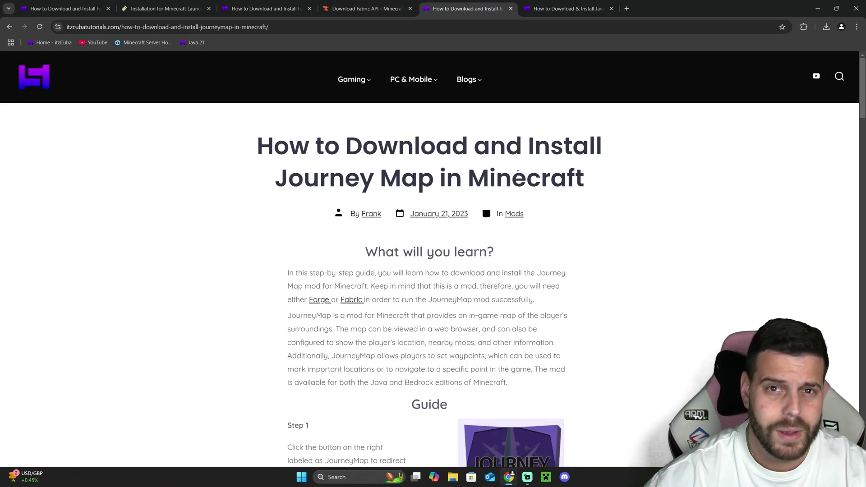
Scroll to Step 1 of the JourneyMap guide and follow its link to CurseForge's JourneyMap files.
scroll(565, 171, "down", 5)
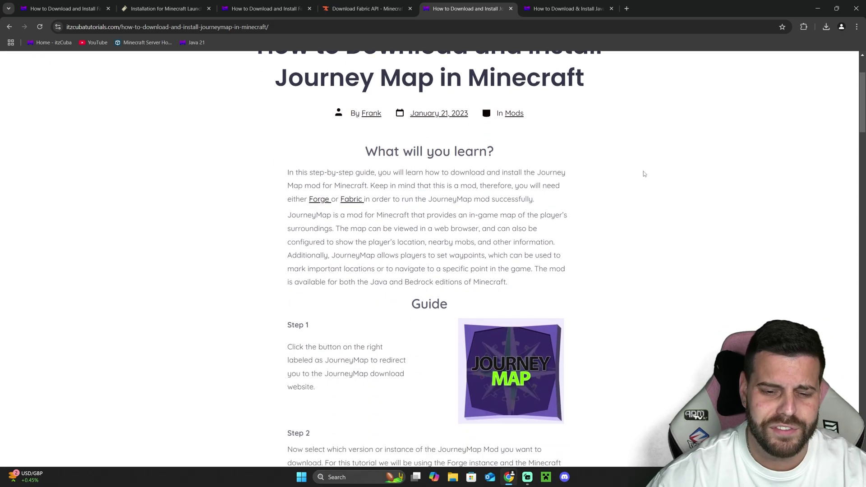
scroll(681, 180, "down", 6)
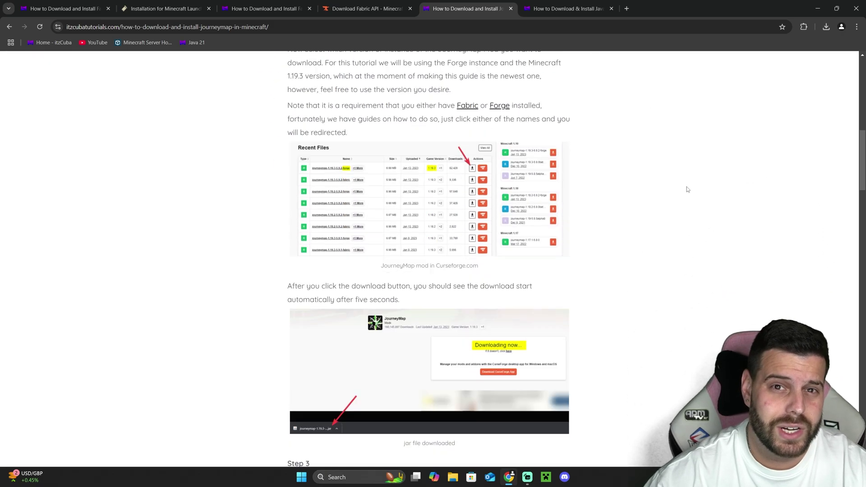
scroll(685, 187, "up", 6)
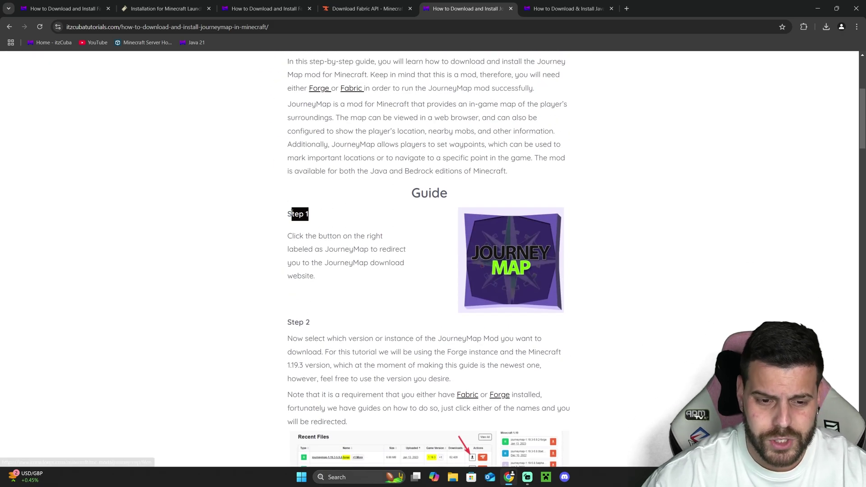
left_click(547, 235)
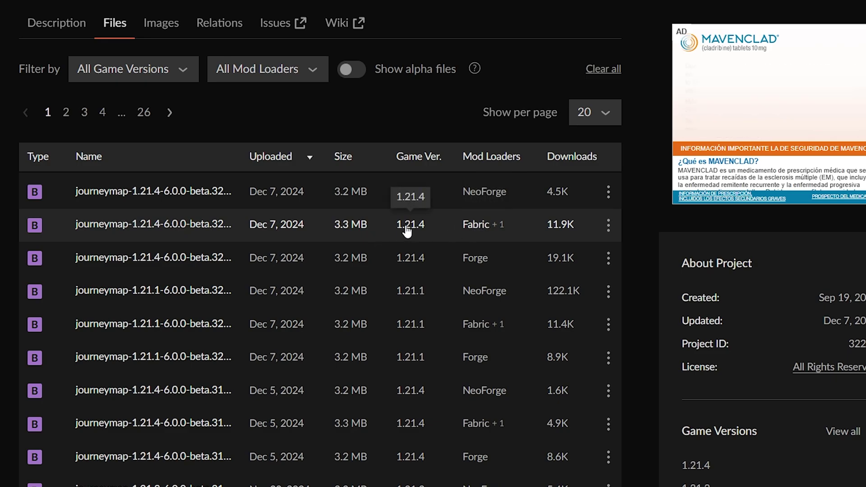
Download journeymap-fabric-1.21.4-6.0.0-beta.32.jar and drag it from recent downloads onto the desktop.
left_click(608, 225)
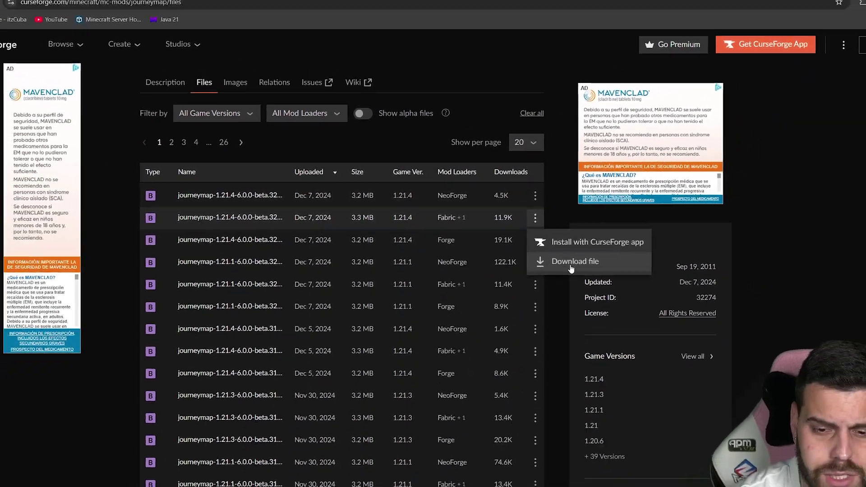
left_click(633, 280)
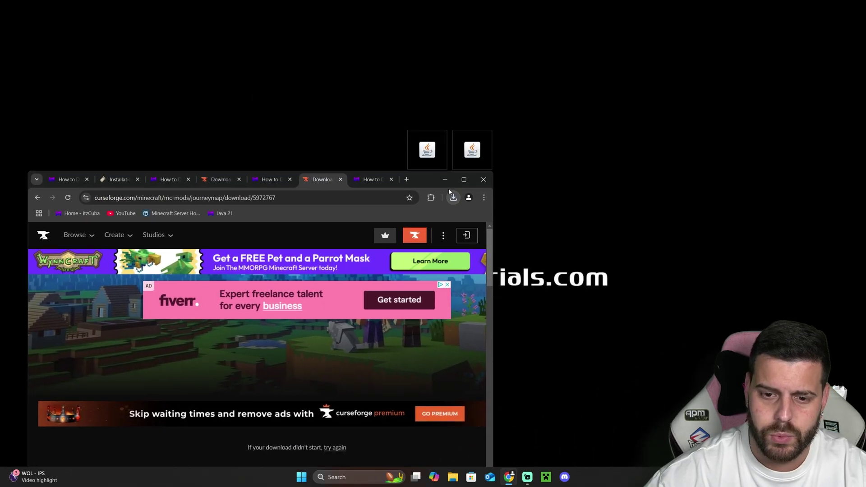
left_click(453, 198)
left_click_drag(363, 237, 362, 158)
key("super+d")
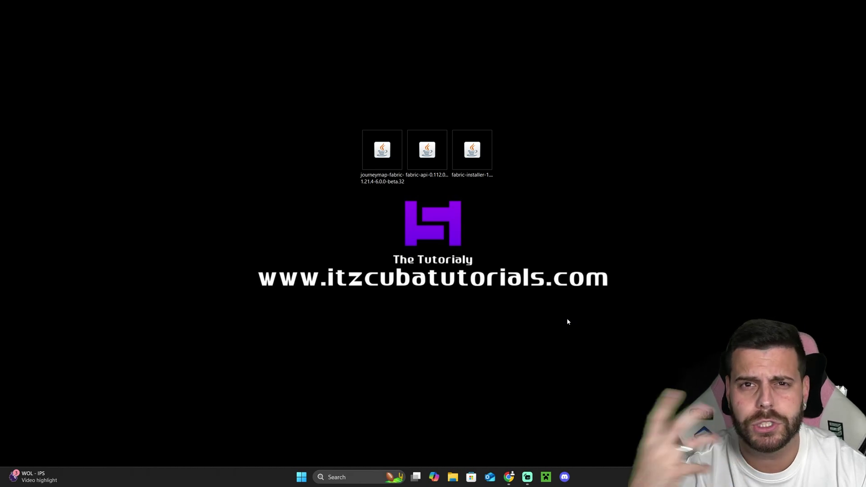
Run fabric-installer and install Loader 0.16.9 for Minecraft 1.21.4 with a launcher profile.
left_click(482, 159)
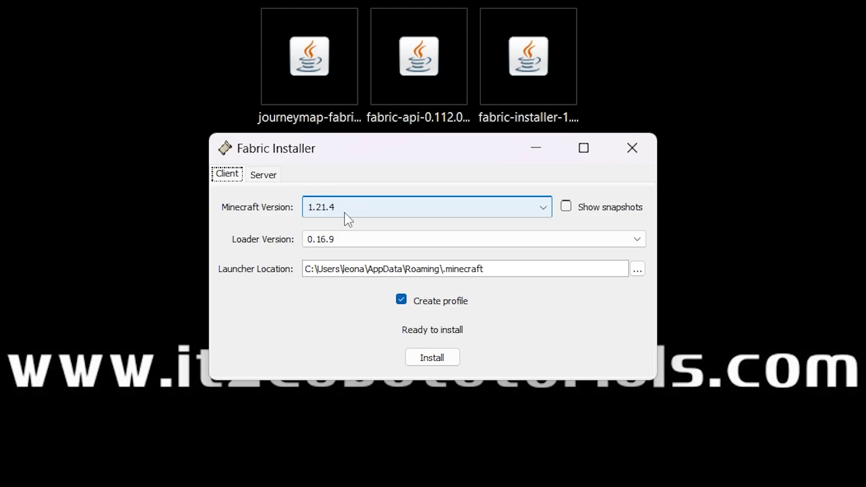
left_click(432, 358)
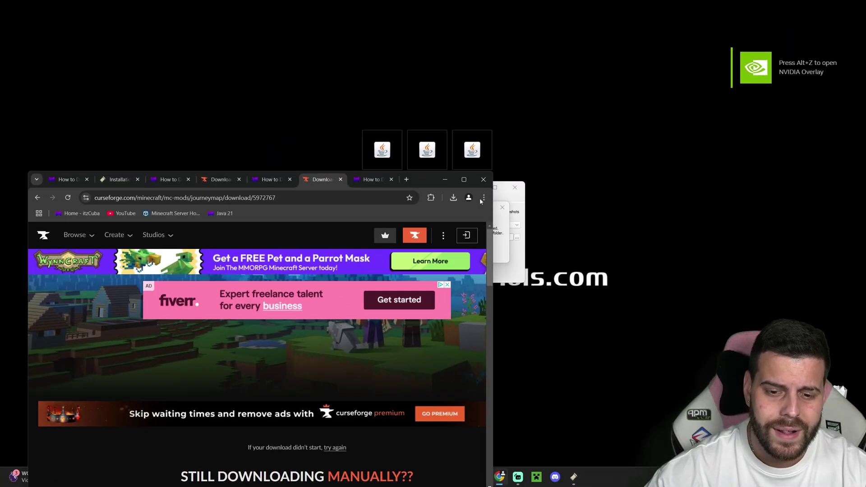
Maximize Chrome to read through the Java 21 guide, then minimize it to reveal the installer result.
left_click(373, 180)
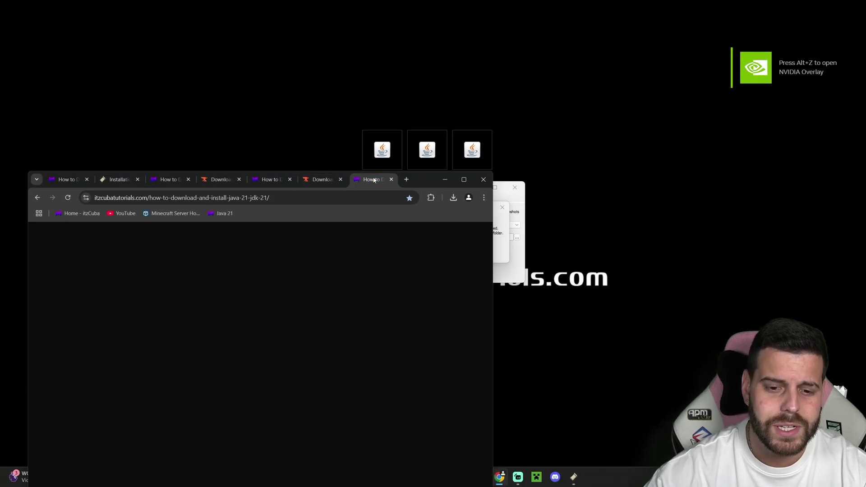
left_click(463, 179)
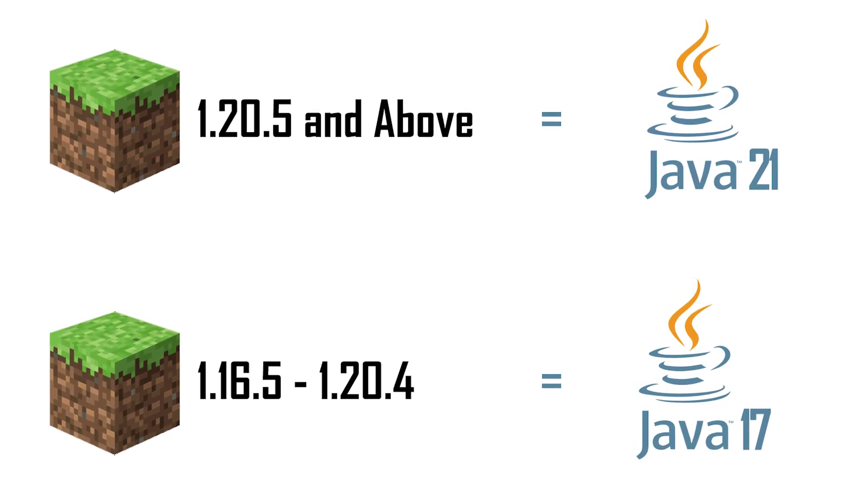
left_click_drag(634, 149, 573, 135)
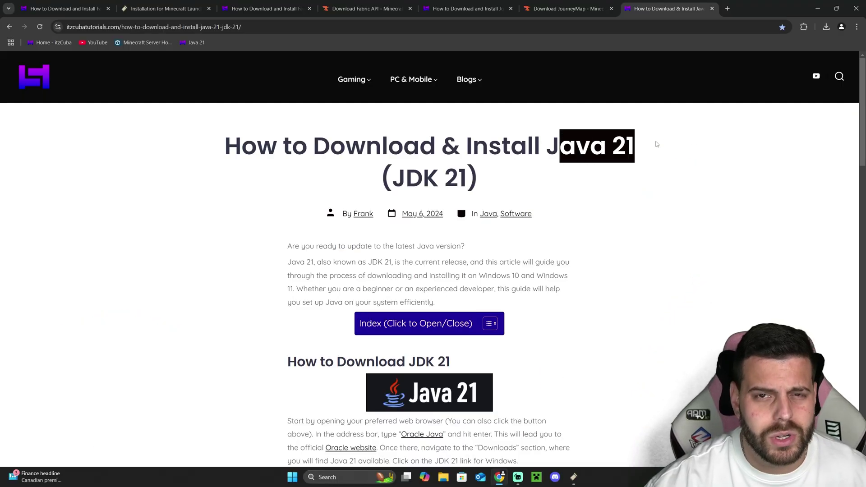
left_click(656, 143)
scroll(647, 149, "down", 15)
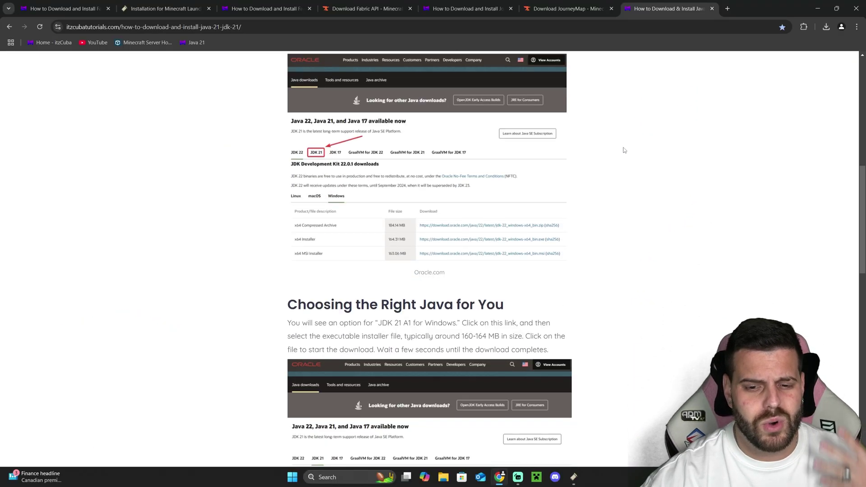
scroll(496, 185, "down", 3)
scroll(370, 212, "up", 1)
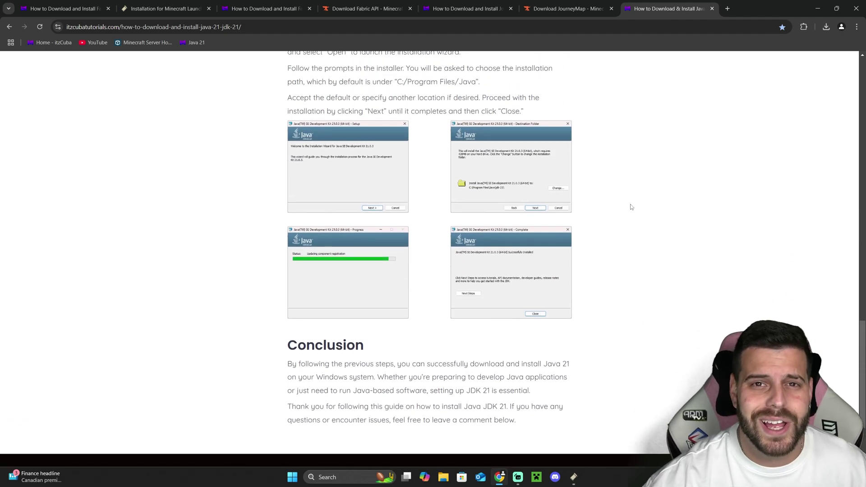
scroll(632, 206, "up", 20)
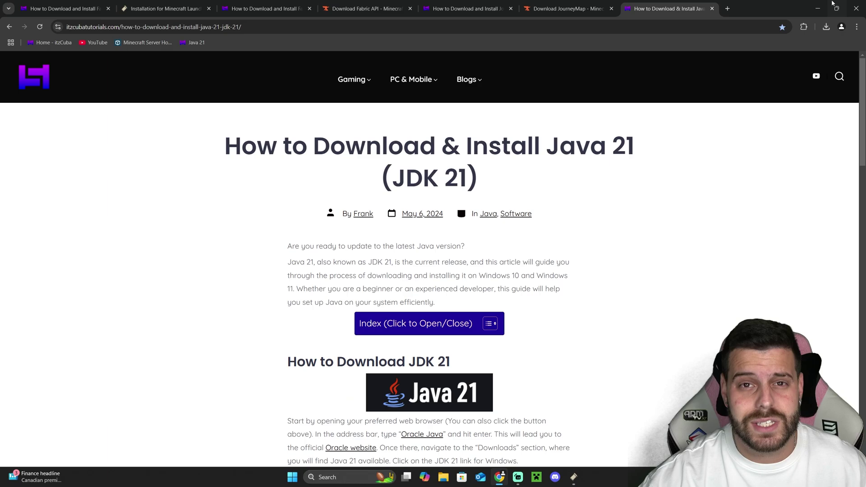
left_click(817, 8)
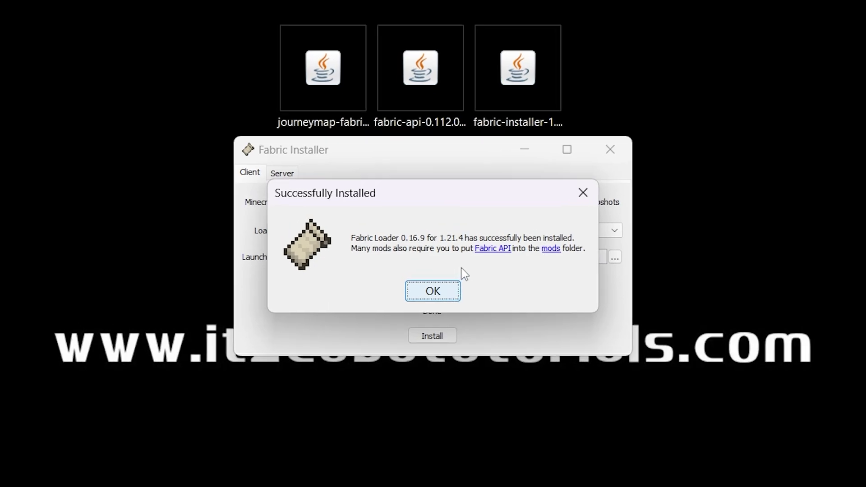
Close the success dialog, delete the fabric-installer jar, and launch the Minecraft Launcher.
left_click(609, 149)
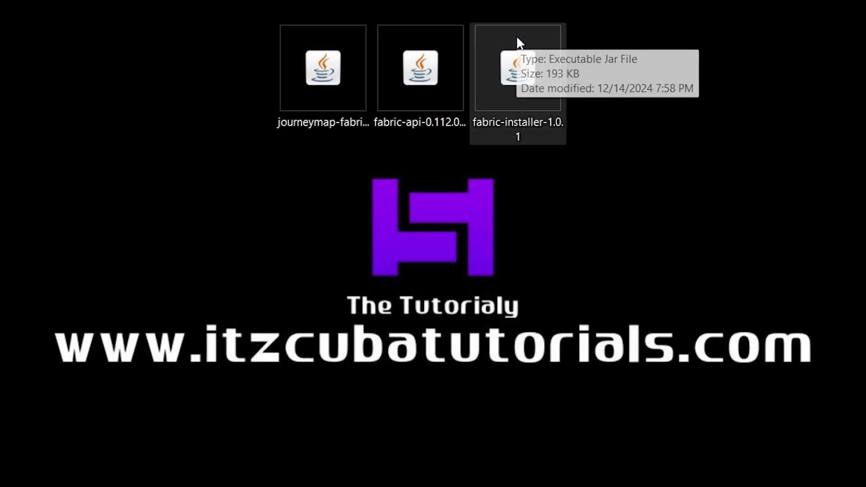
key("Delete")
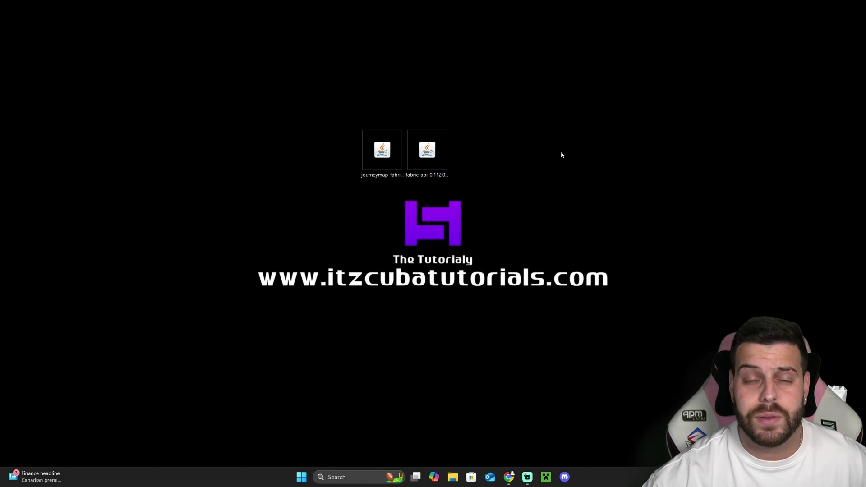
left_click(427, 155)
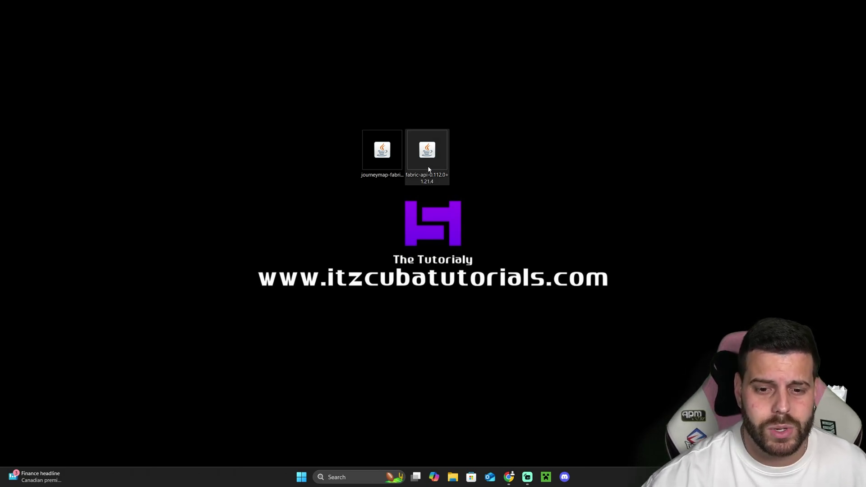
left_click(542, 478)
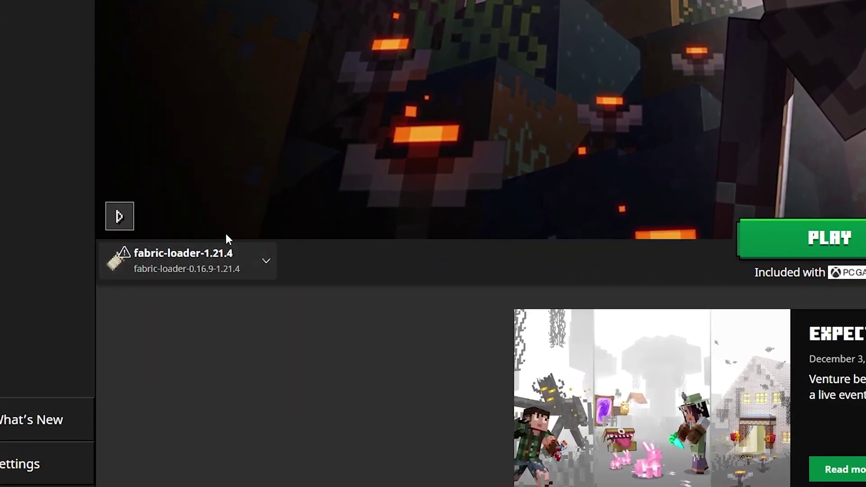
In Installations, toggle the Modded filter off and back on, then begin a new installation.
mouse_move(139, 336)
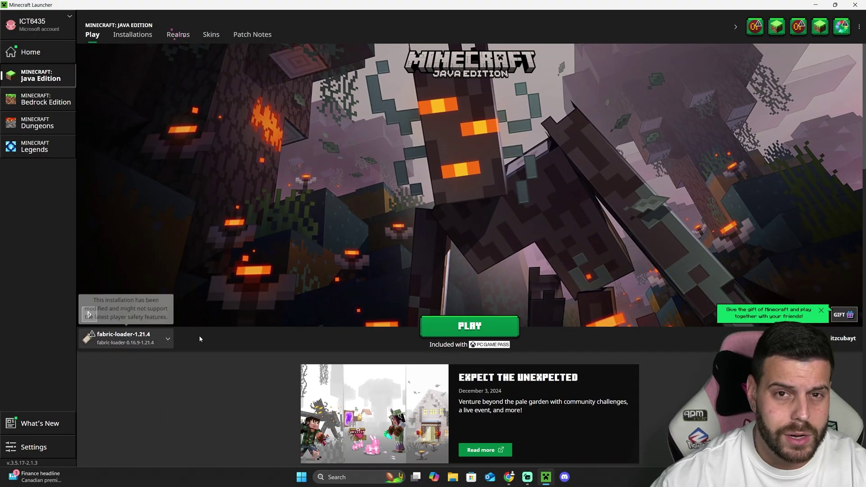
left_click(132, 34)
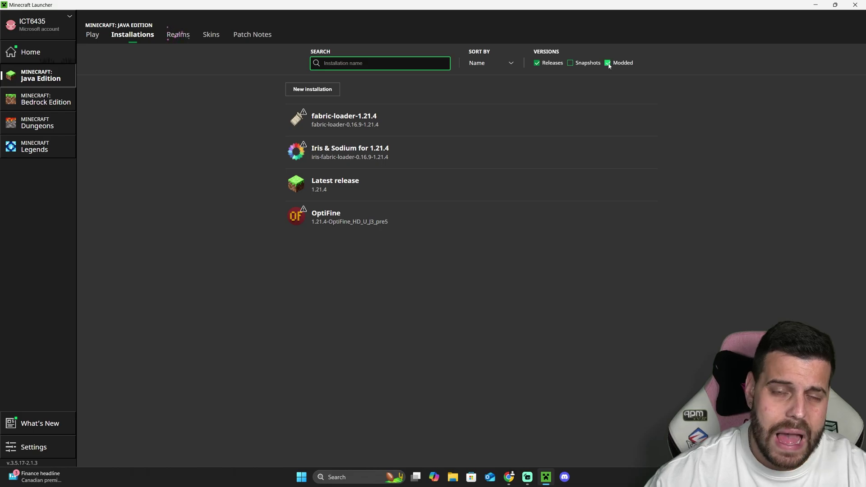
left_click(608, 62)
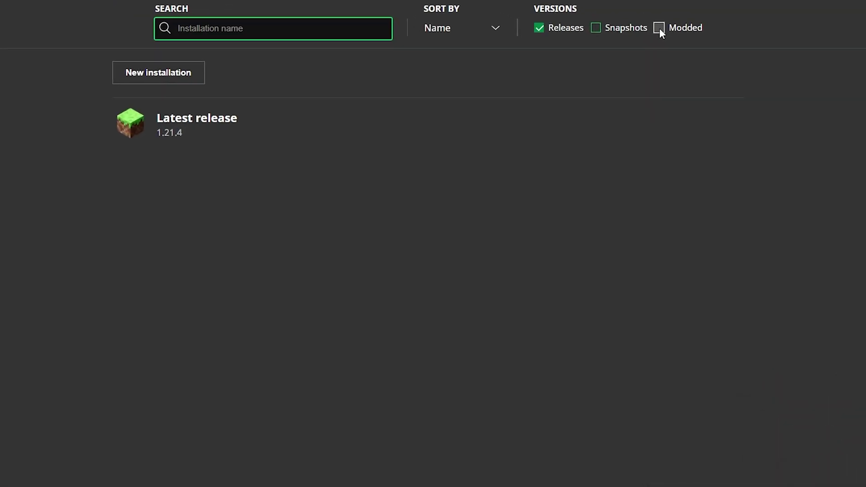
left_click(659, 28)
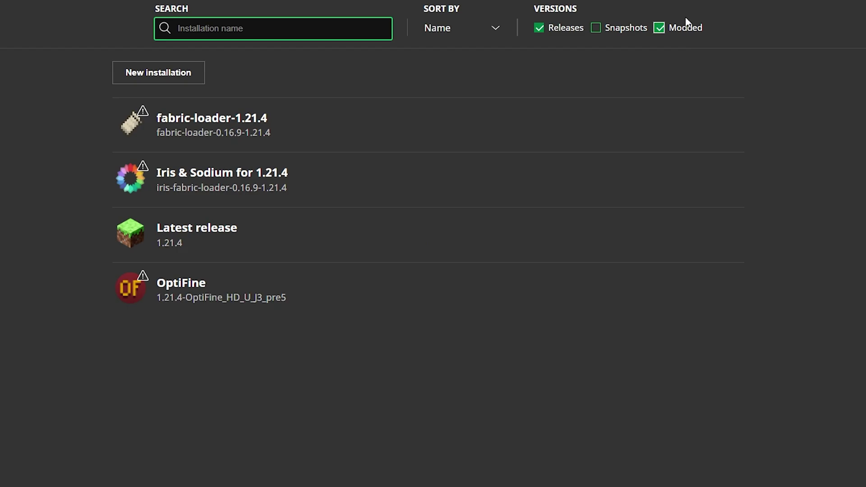
left_click(191, 76)
Choose version fabric-loader-0.16.9-1.21.4 and name the new installation 'apex'.
left_click(370, 197)
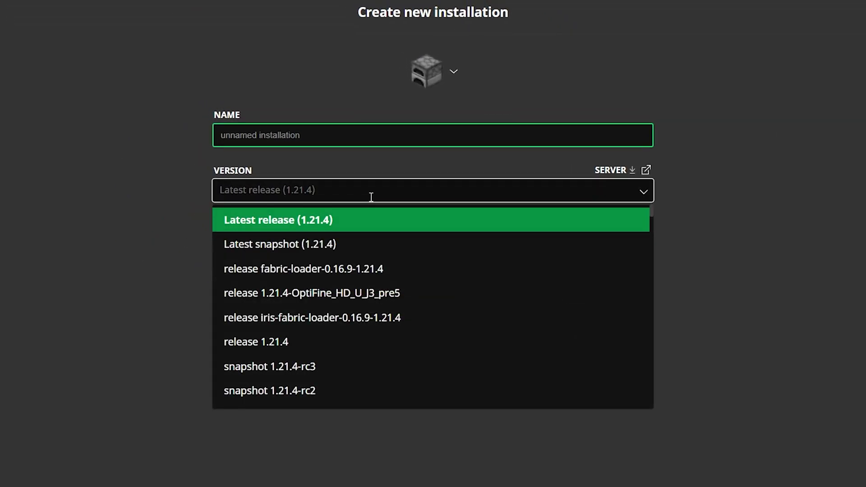
type("fabric")
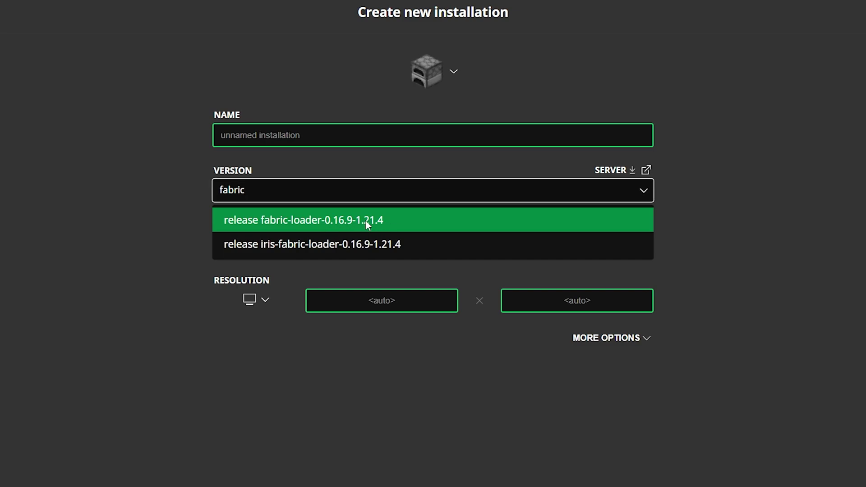
left_click(368, 224)
left_click(344, 130)
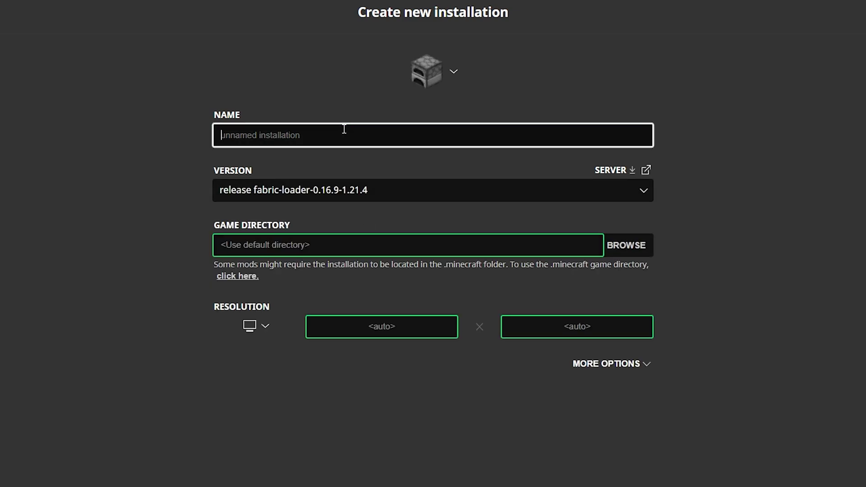
type("apex hosting")
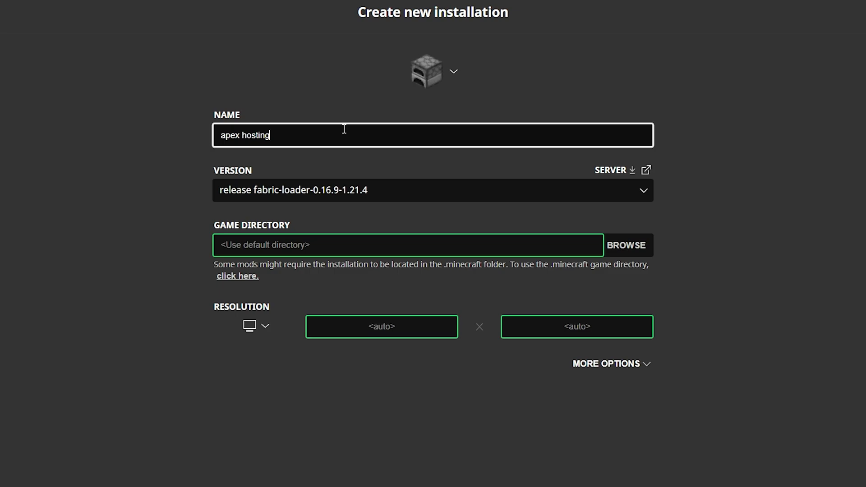
left_click(272, 151)
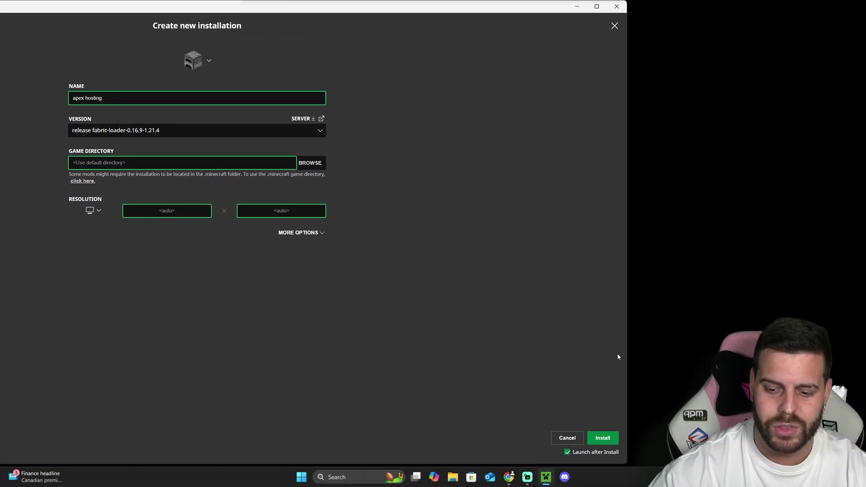
double_click(555, 5)
Cancel the new installation and open the fabric-loader-1.21.4 installation's game folder.
key("Escape")
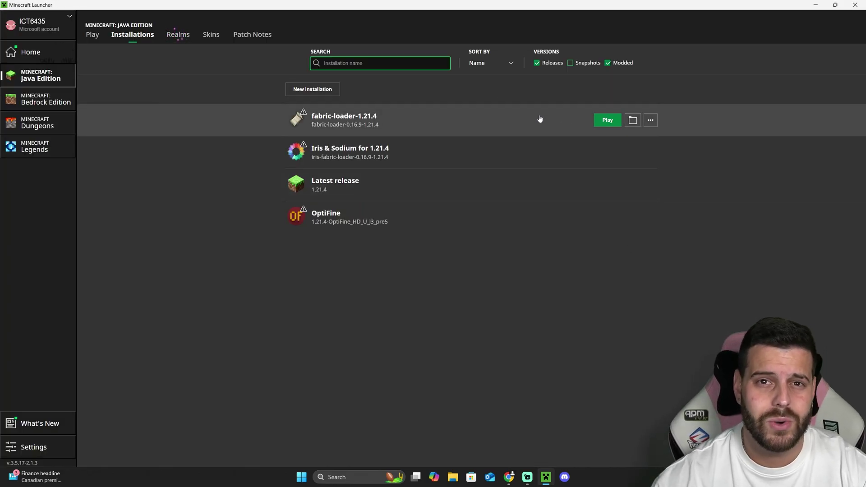
left_click(90, 36)
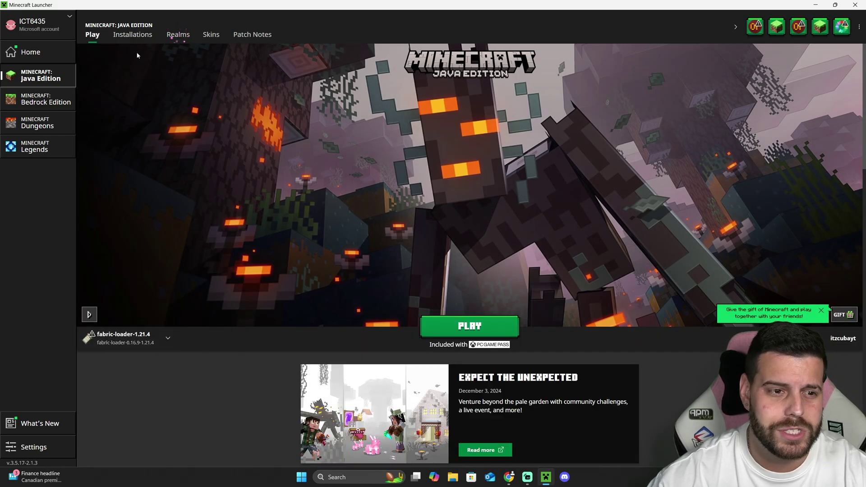
left_click(135, 38)
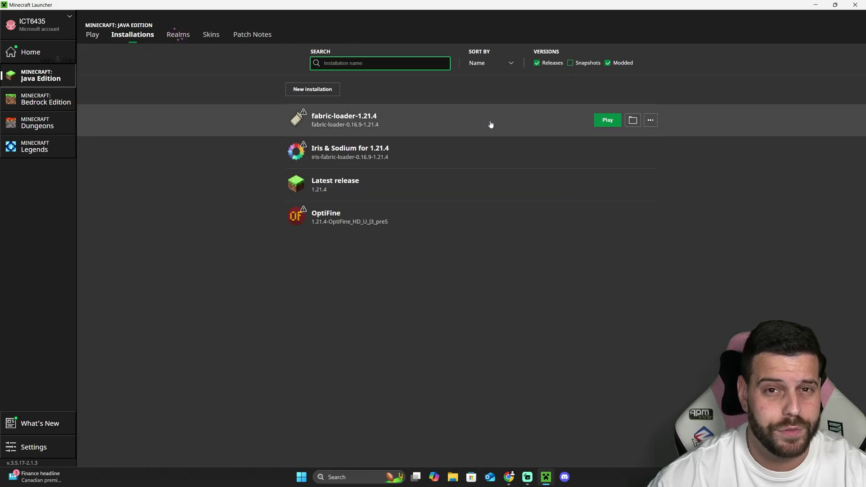
left_click(614, 65)
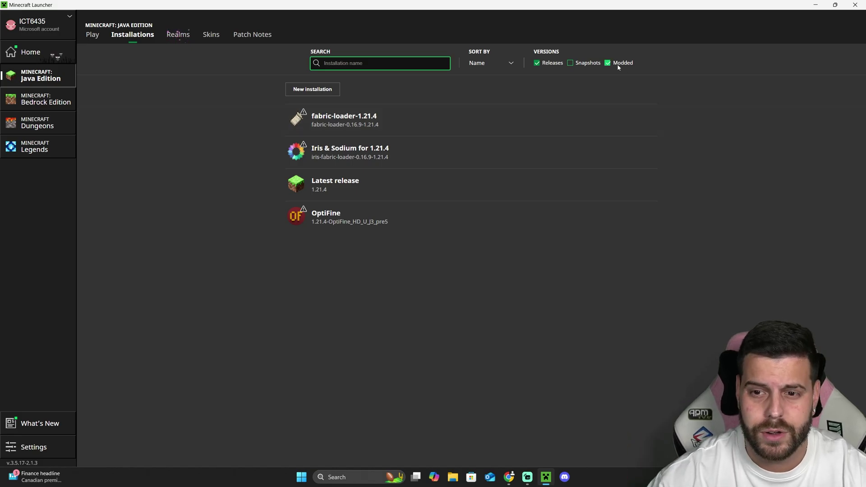
left_click(615, 66)
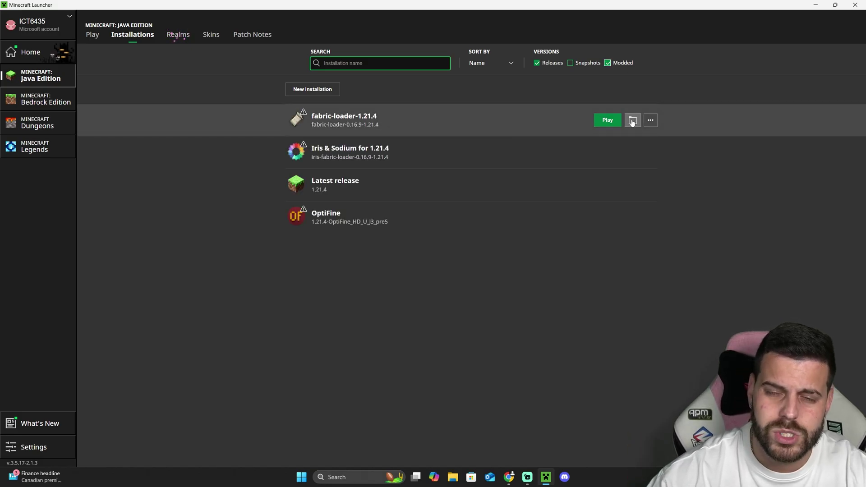
left_click(632, 121)
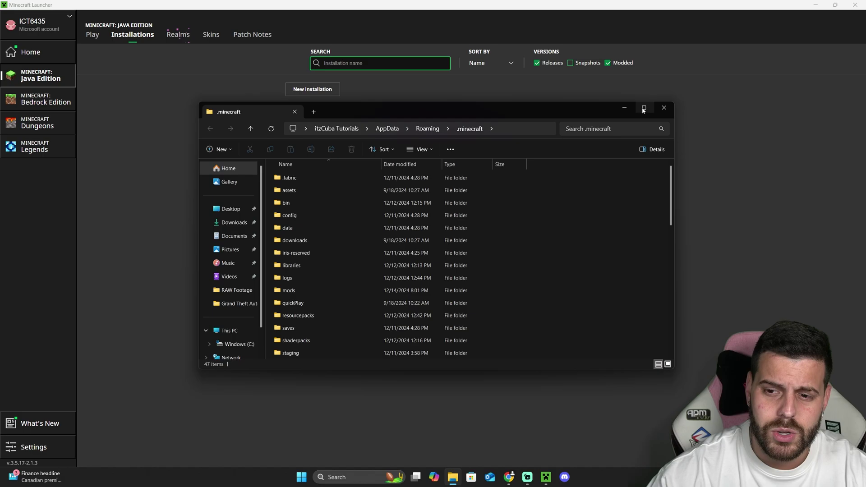
Maximize File Explorer and delete the old mods folder inside .minecraft.
left_click(645, 108)
scroll(496, 186, "up", 5)
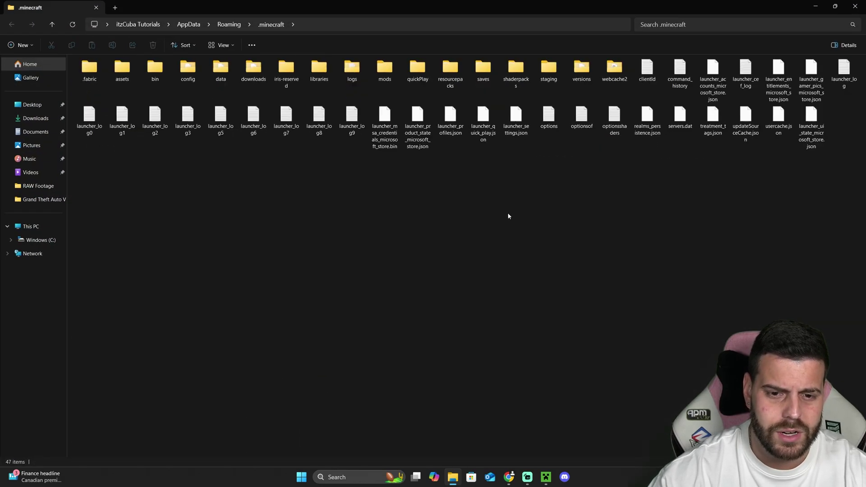
scroll(604, 213, "up", 1)
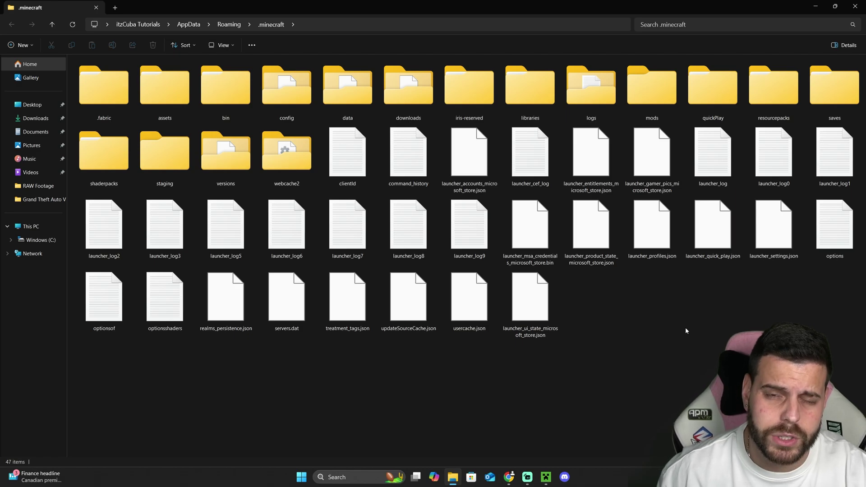
left_click(637, 85)
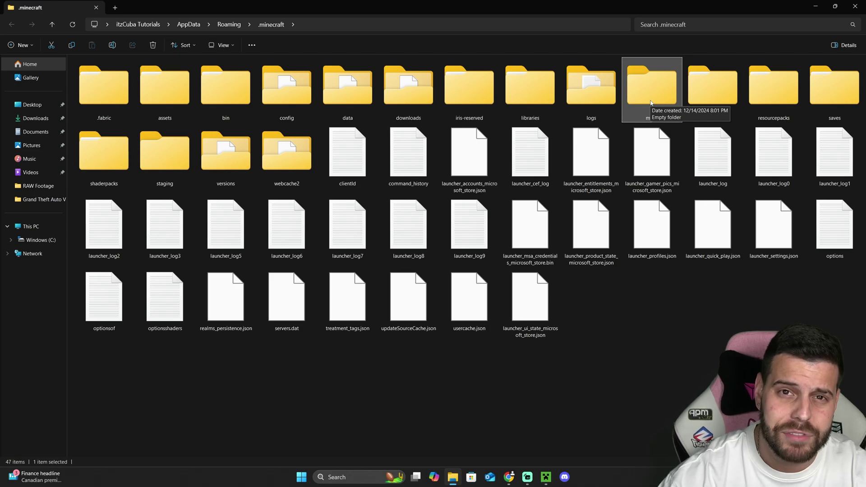
key("Delete")
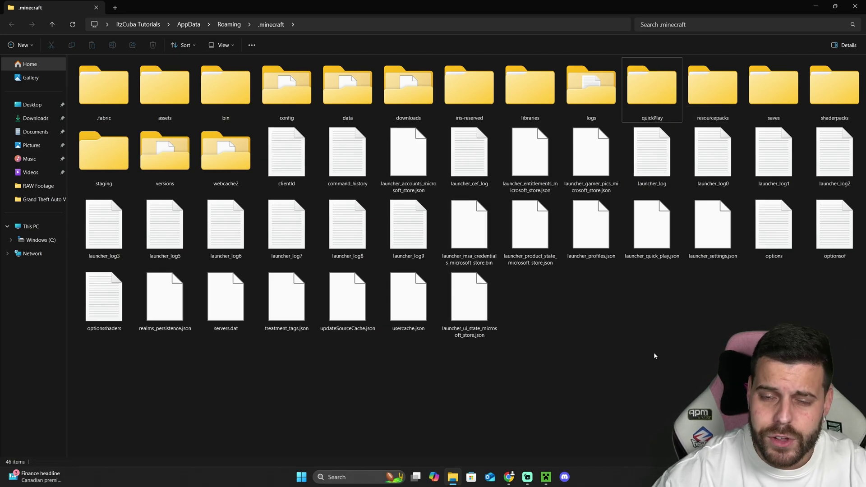
Create a new folder named 'mods' in .minecraft and open it.
left_click(18, 44)
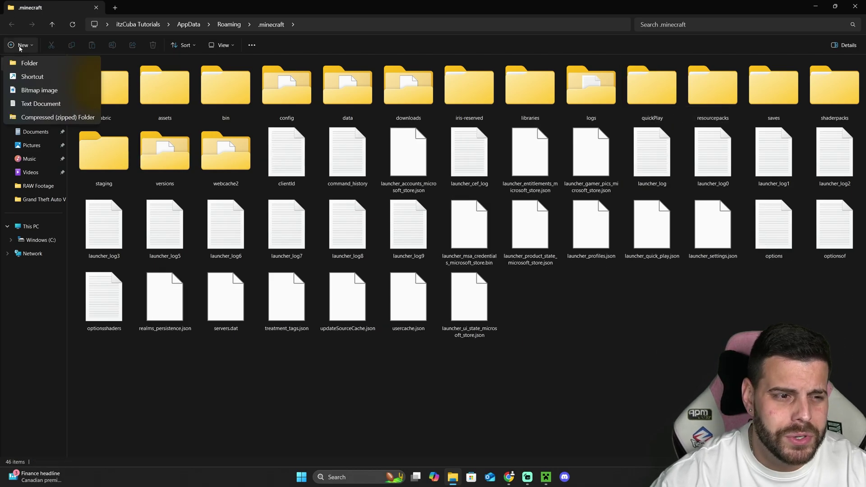
left_click(35, 65)
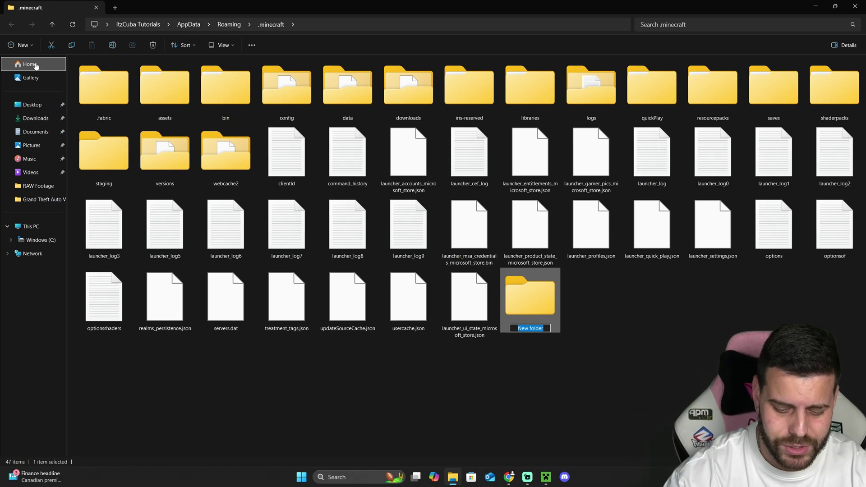
type("mods")
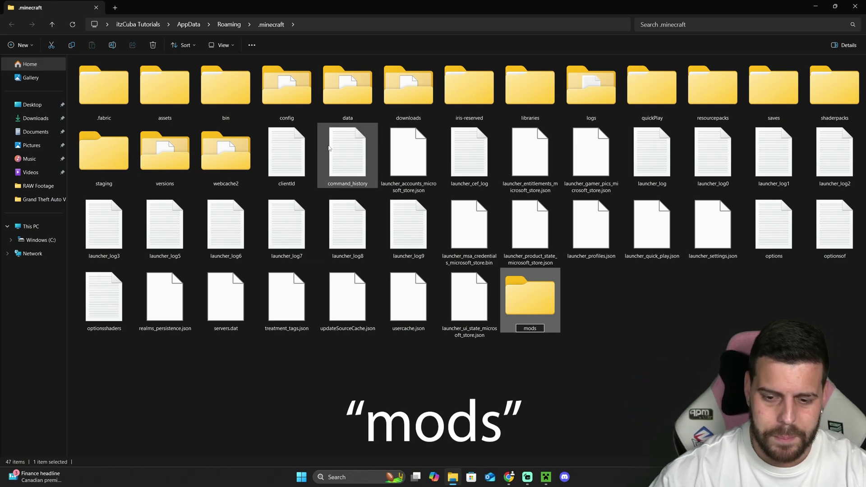
left_click(665, 339)
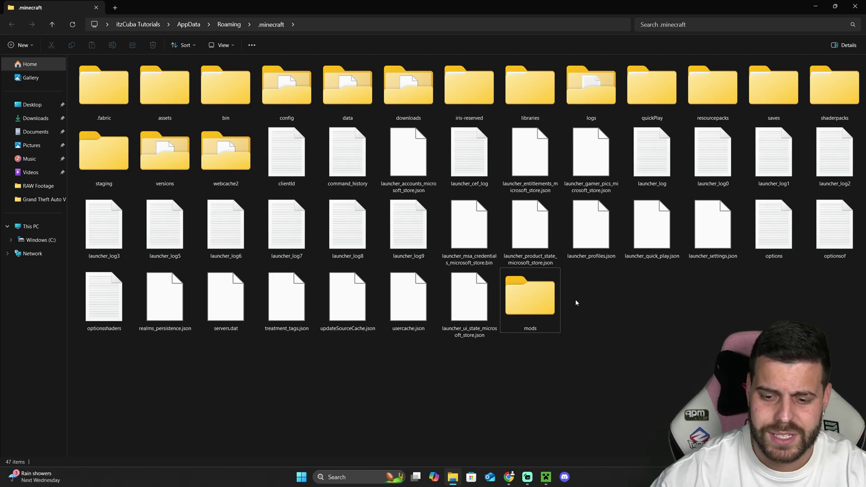
double_click(544, 290)
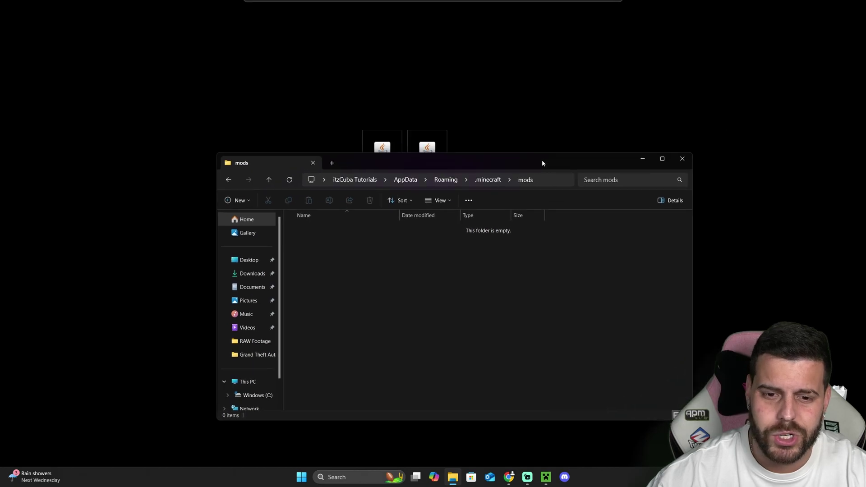
Move the fabric-api and journeymap jars from the desktop into mods, then restore the Minecraft Launcher.
left_click(432, 147)
left_click(382, 151)
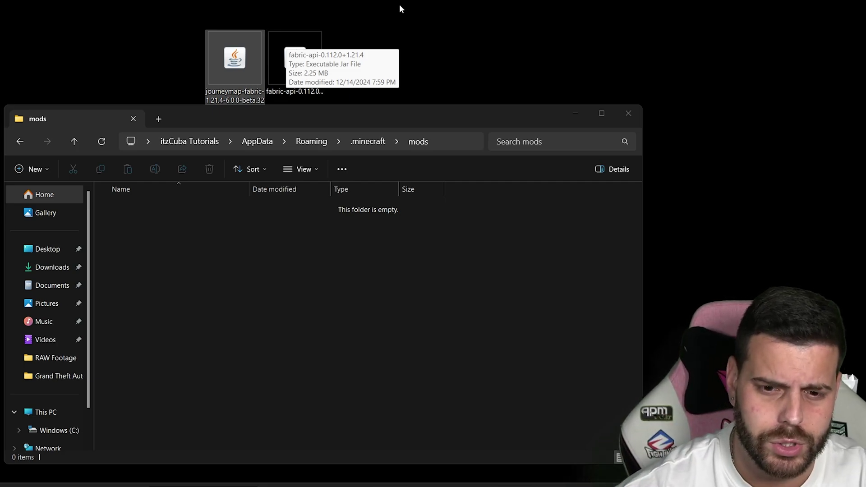
left_click_drag(295, 57, 324, 289)
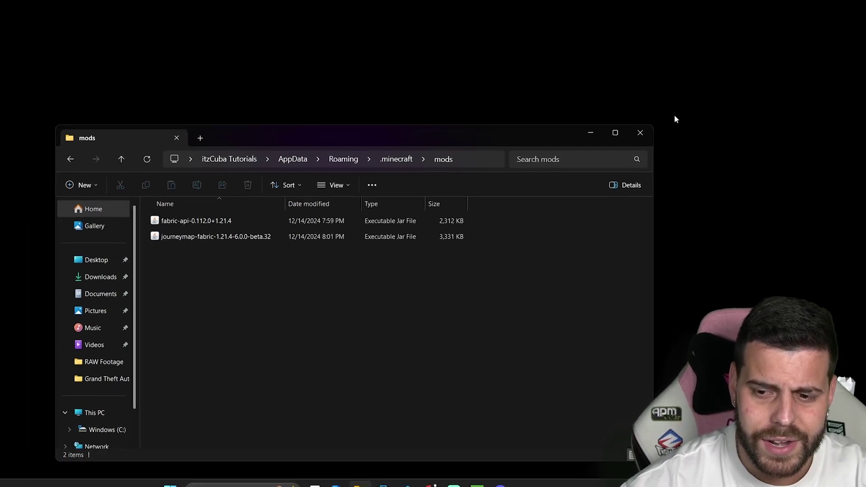
left_click(359, 485)
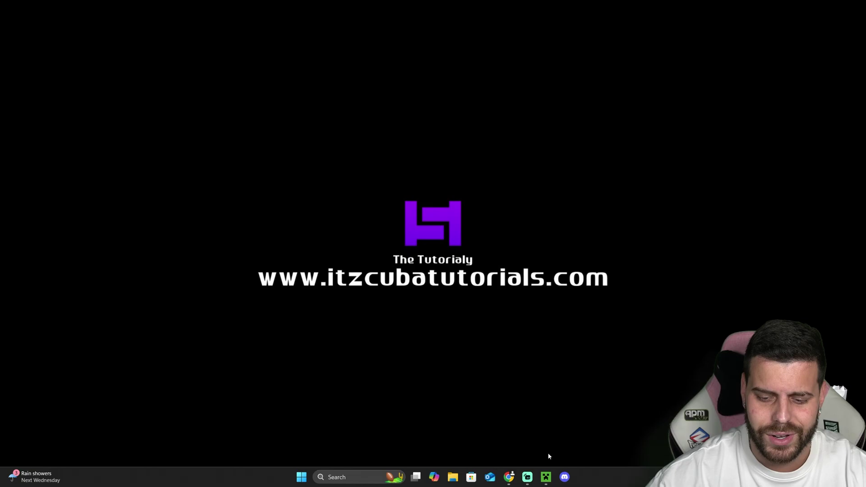
left_click(476, 485)
Launch the fabric-loader-1.21.4 installation, accepting the modified-installation warning.
mouse_move(577, 133)
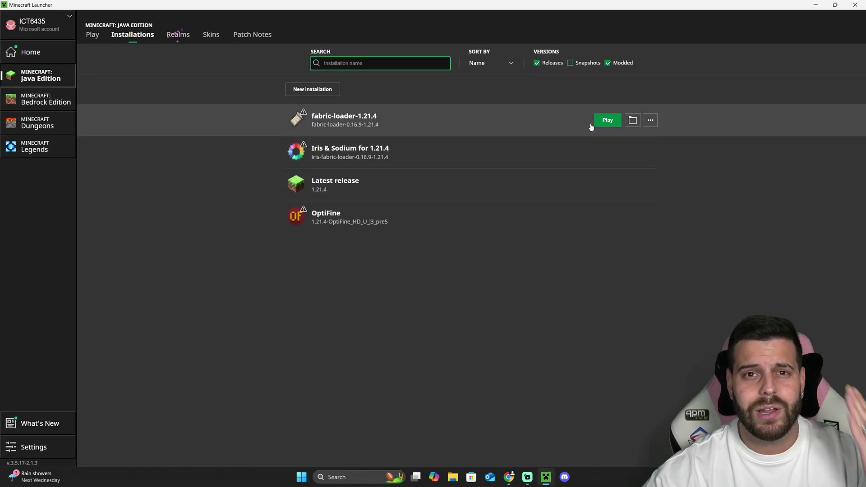
left_click(607, 121)
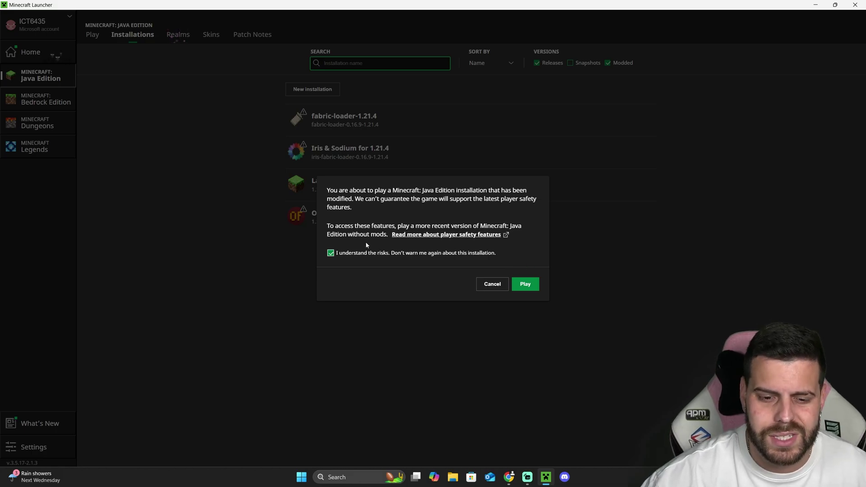
left_click(527, 285)
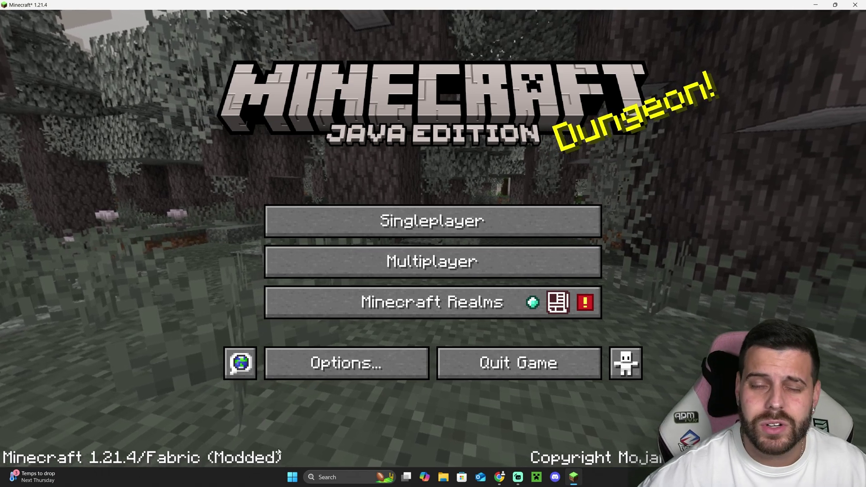
Load the creative New World, open JourneyMap's full-screen map with J, zoom it, and close it.
left_click(457, 221)
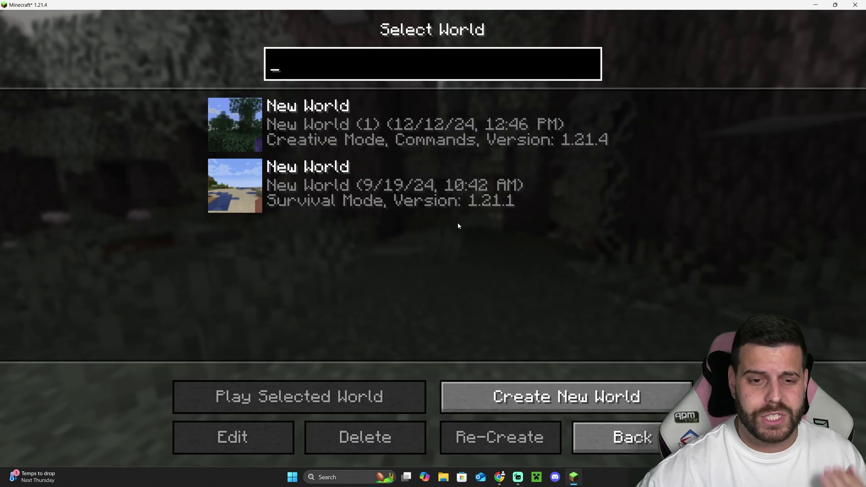
left_click(227, 120)
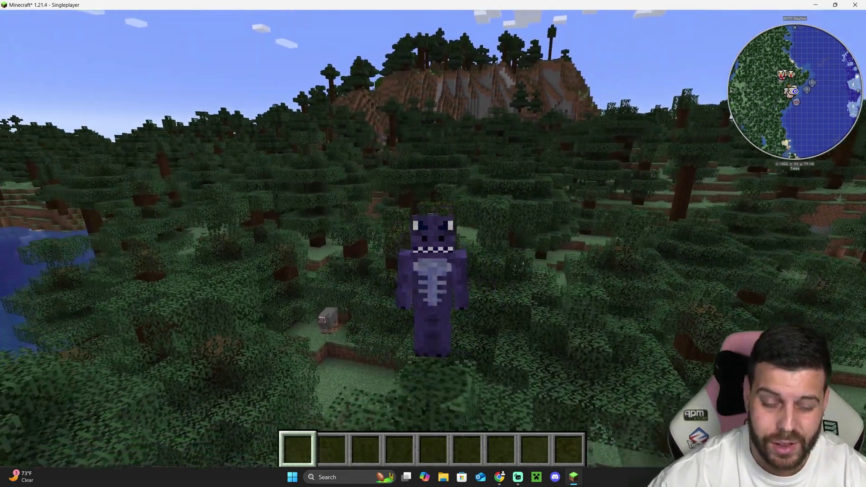
key("j")
scroll(432, 245, "up", 2)
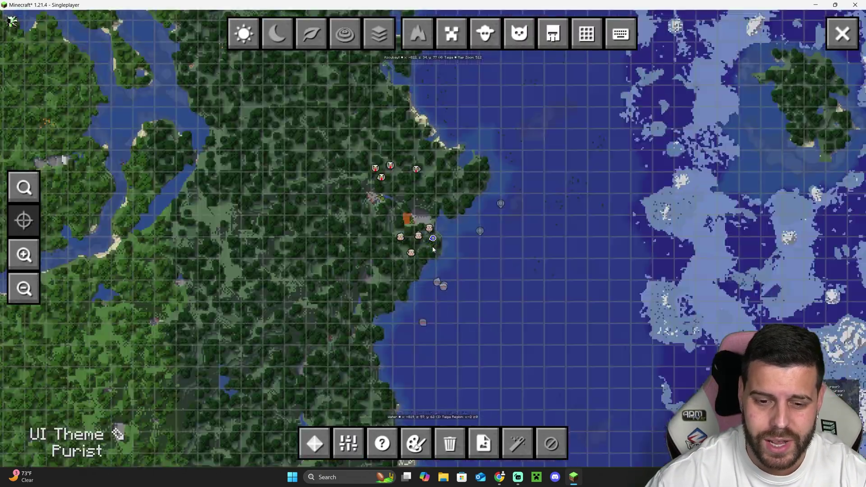
scroll(432, 246, "down", 3)
scroll(504, 214, "up", 1)
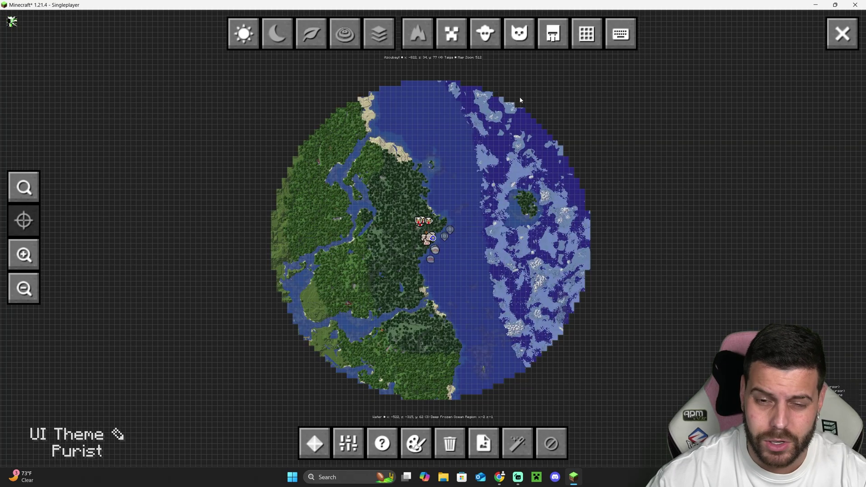
left_click(841, 33)
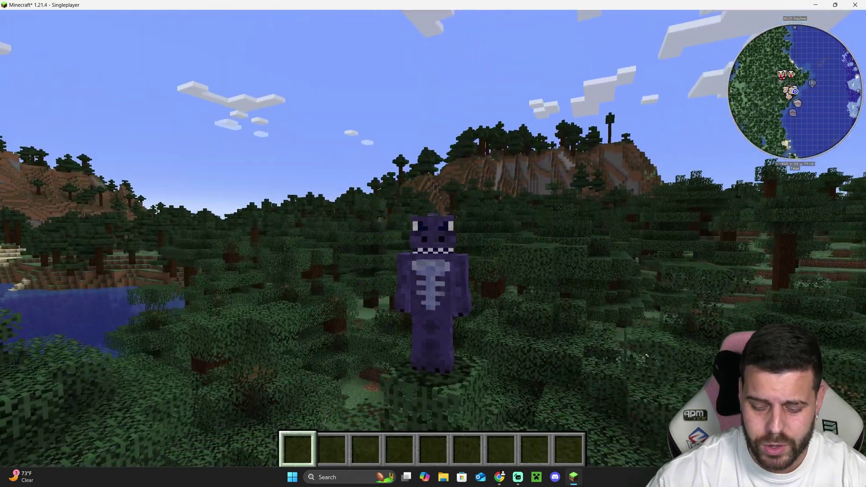